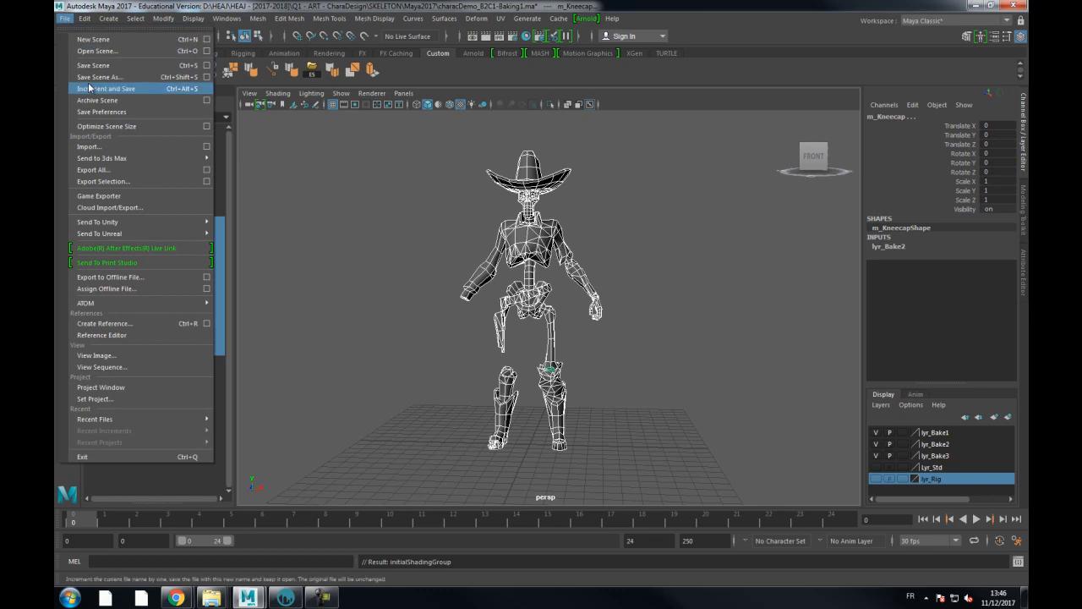
Optimize the scene size and clear the selection of the skeleton meshes
{"action": "left_click", "coordinate": [96, 126]}
{"action": "left_click", "coordinate": [532, 307]}
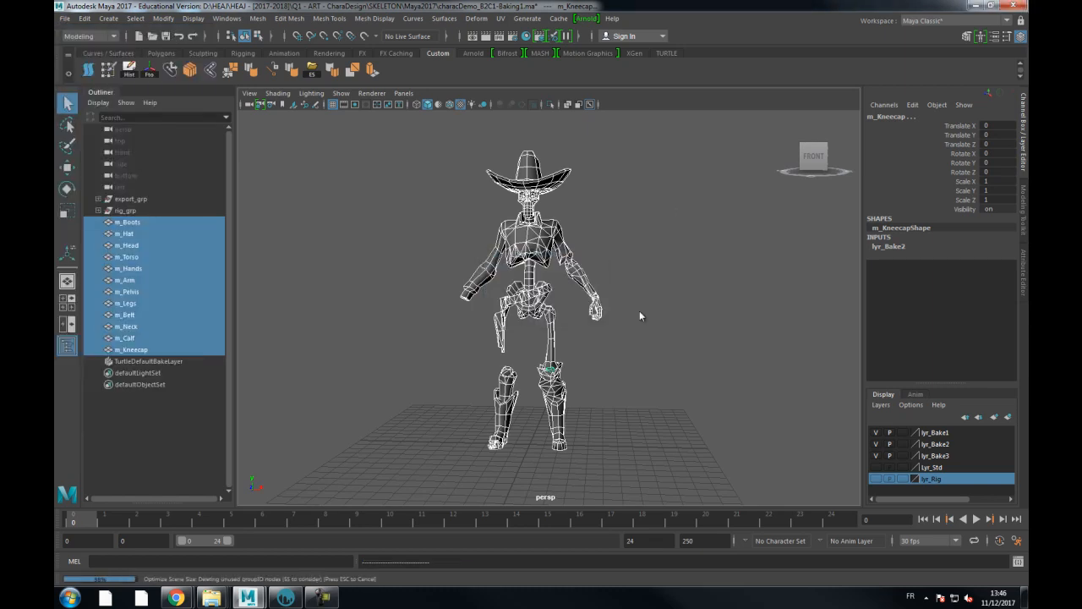
{"action": "left_click", "coordinate": [502, 202]}
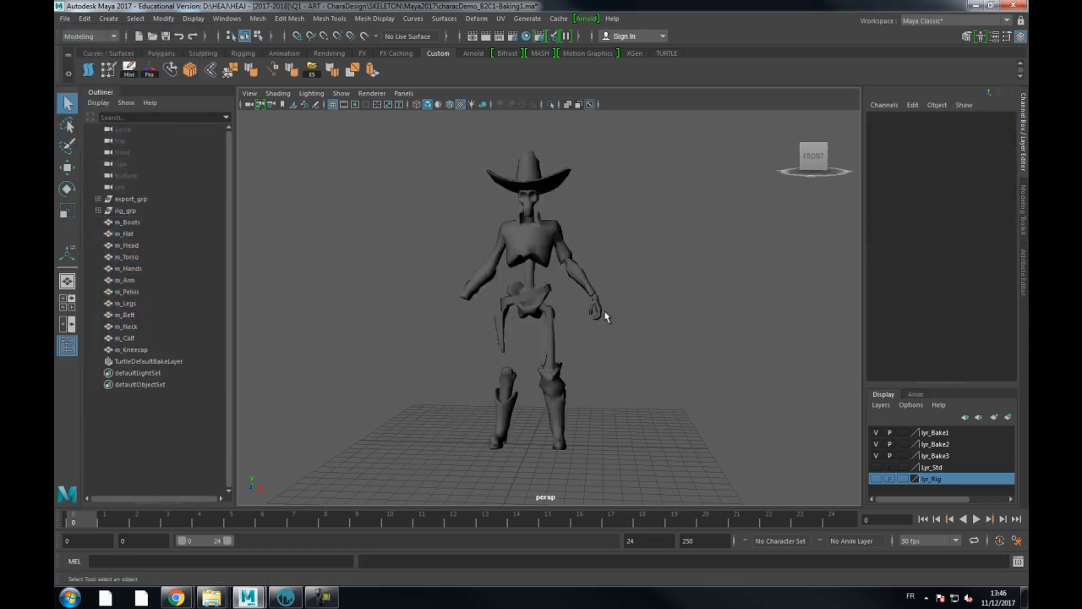
{"action": "left_click_drag", "start_coordinate": [671, 285], "coordinate": [608, 287], "text": "alt"}
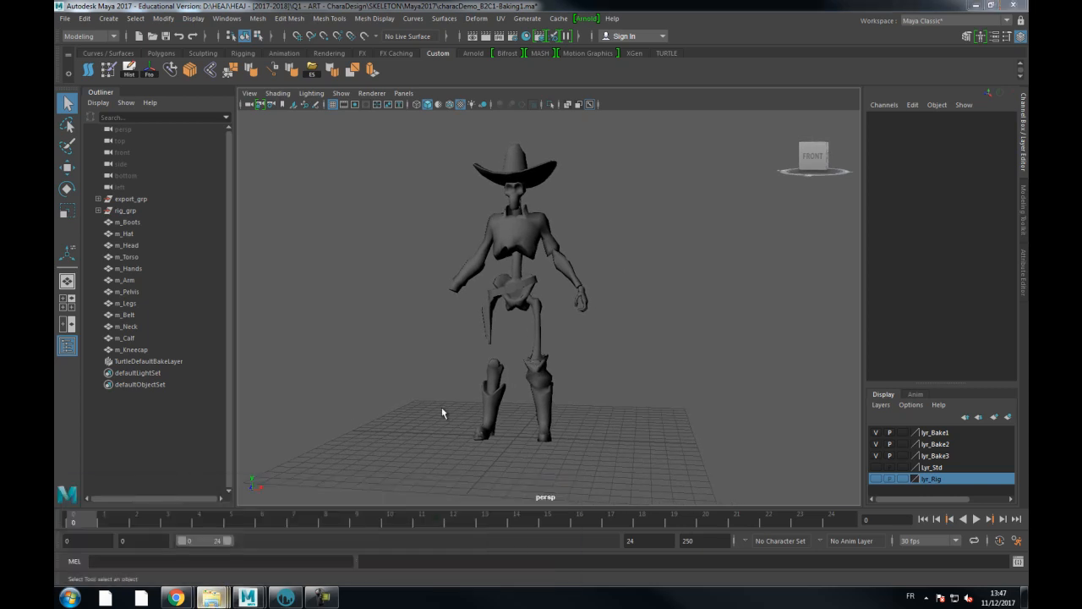
Review the High and Low OBJ files in the Baking - B2C1 folder, from Arm to Torso
{"action": "left_click_drag", "start_coordinate": [1028, 68], "coordinate": [625, 65]}
{"action": "left_click", "coordinate": [523, 122]}
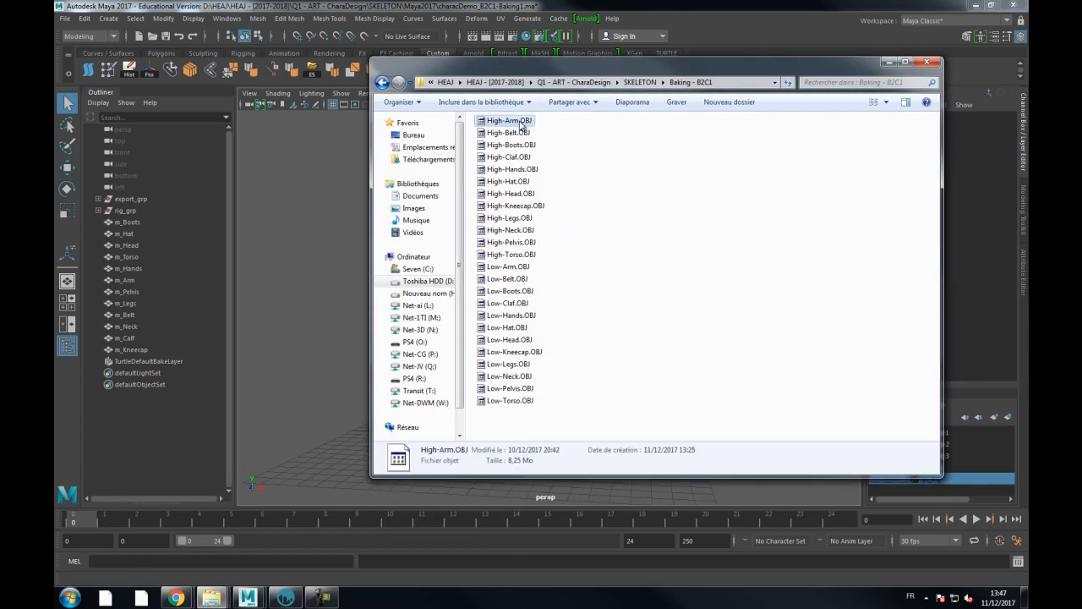
{"action": "left_click", "coordinate": [510, 255], "text": "shift"}
{"action": "left_click", "coordinate": [508, 266]}
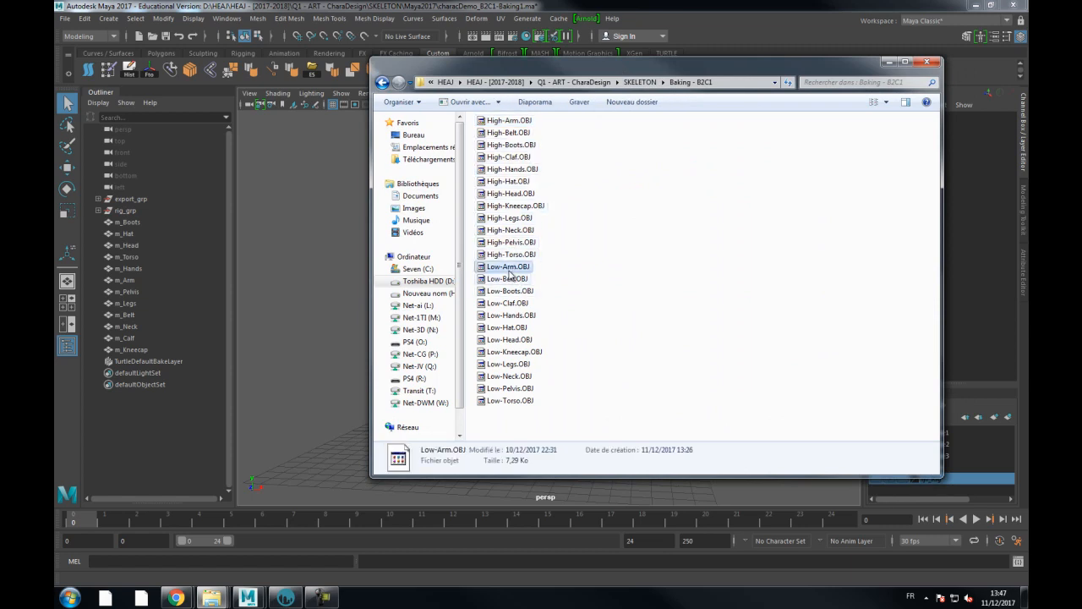
{"action": "left_click", "coordinate": [509, 400], "text": "shift"}
{"action": "left_click_drag", "start_coordinate": [613, 72], "coordinate": [393, 427]}
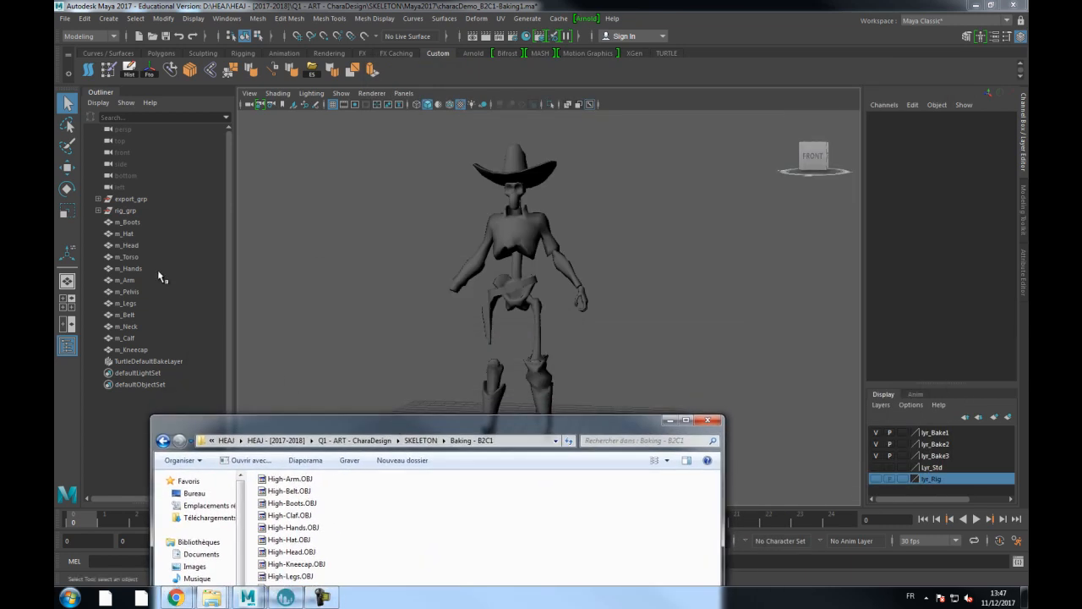
Select the m_Kneecap mesh in the outliner and inspect the scene's materials in the Hypershade
{"action": "left_click", "coordinate": [128, 223]}
{"action": "left_click", "coordinate": [127, 349]}
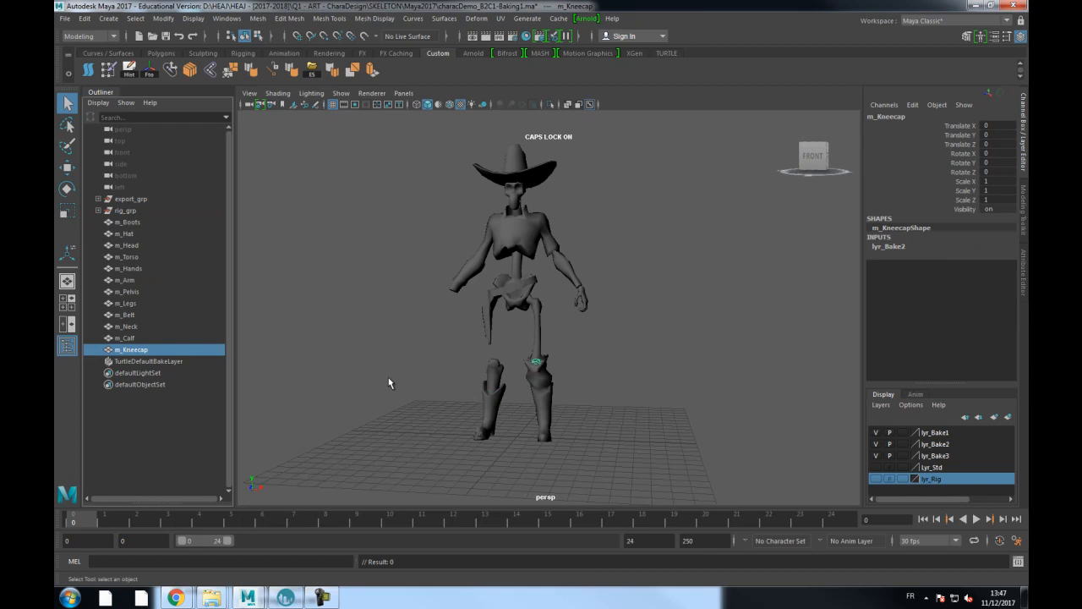
{"action": "left_click", "coordinate": [525, 36]}
{"action": "left_click_drag", "start_coordinate": [523, 36], "coordinate": [328, 22]}
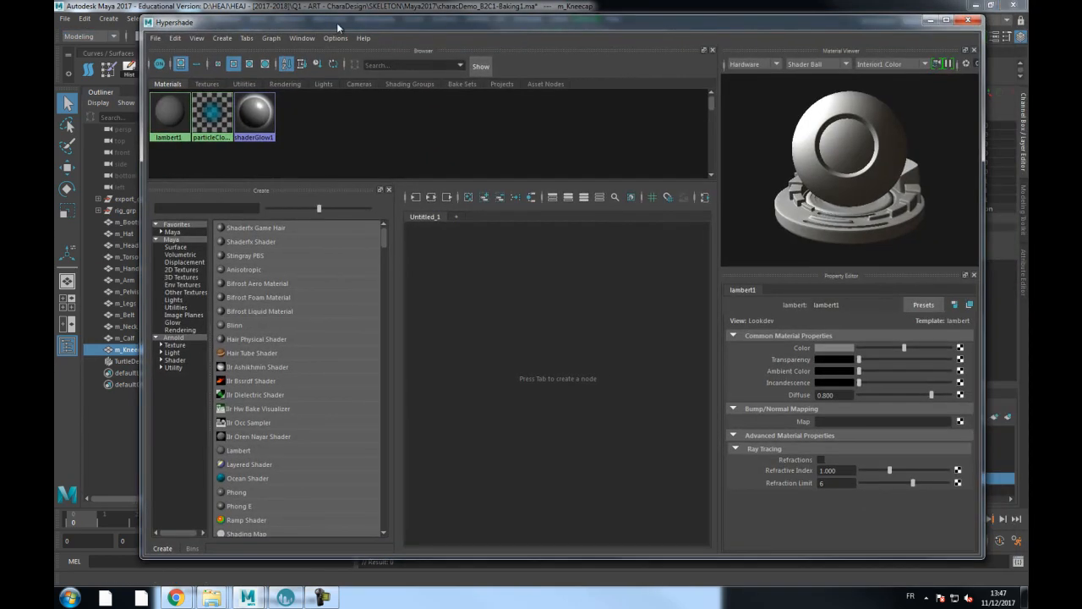
{"action": "left_click_drag", "start_coordinate": [371, 22], "coordinate": [425, 43]}
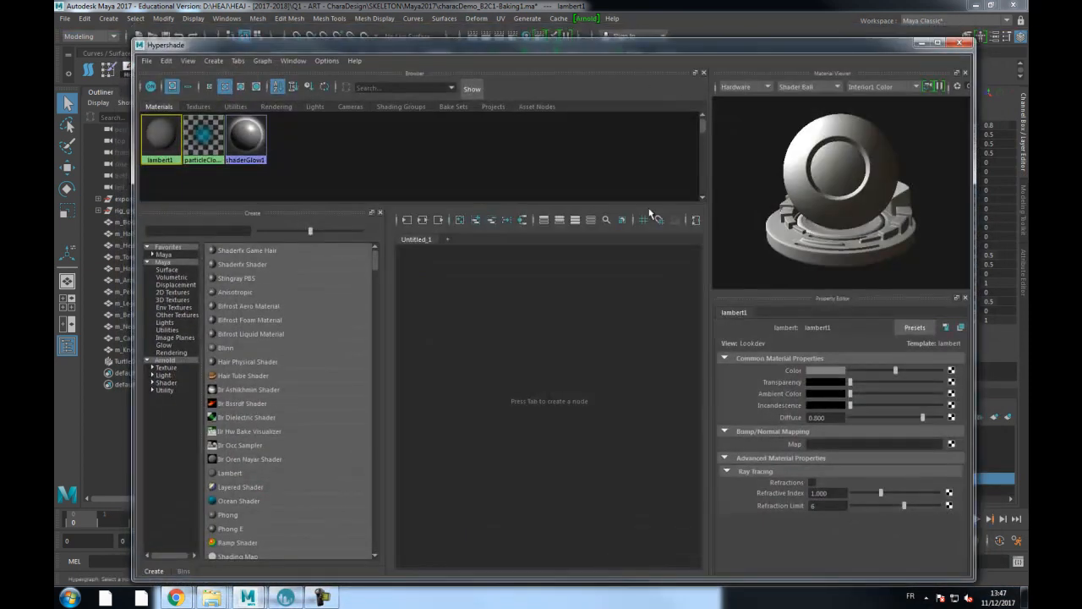
Find and launch xNormal (x64) from the system's program search
{"action": "left_click", "coordinate": [70, 597]}
{"action": "left_click", "coordinate": [90, 568]}
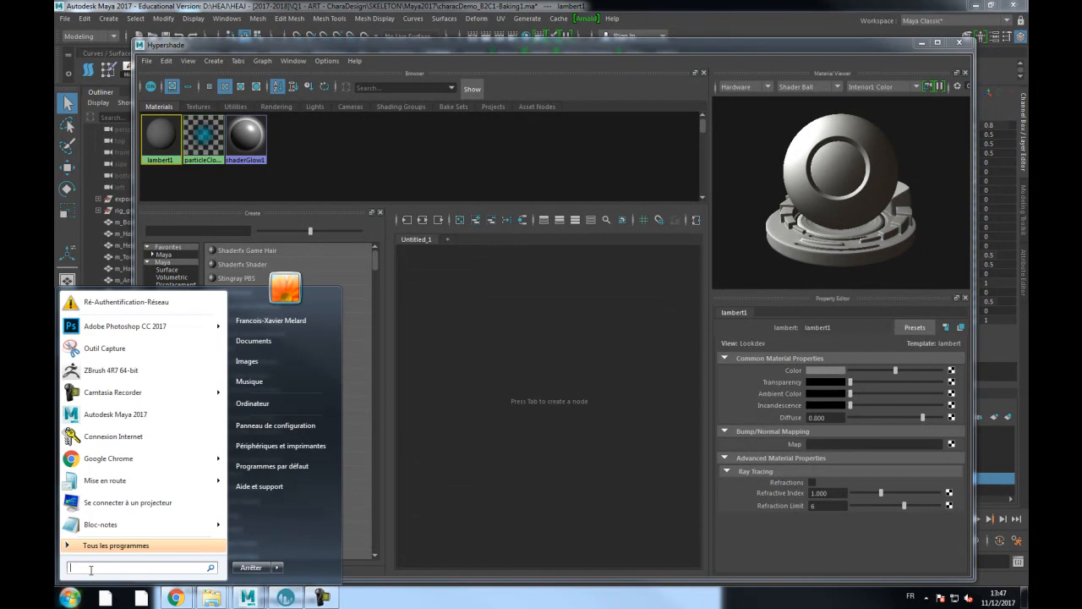
{"action": "type", "text": "XN"}
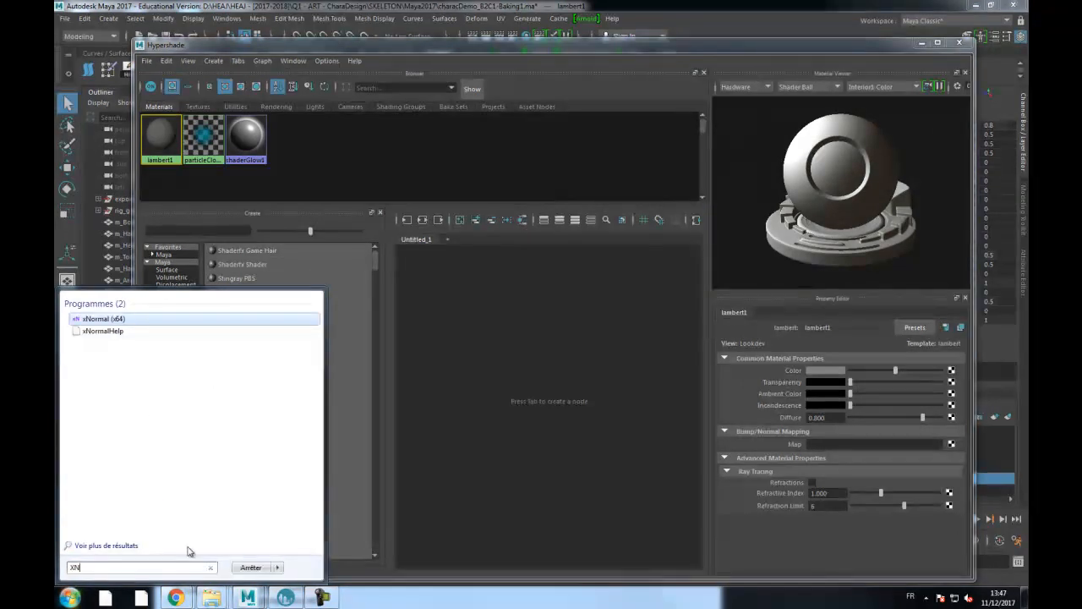
{"action": "left_click", "coordinate": [104, 320]}
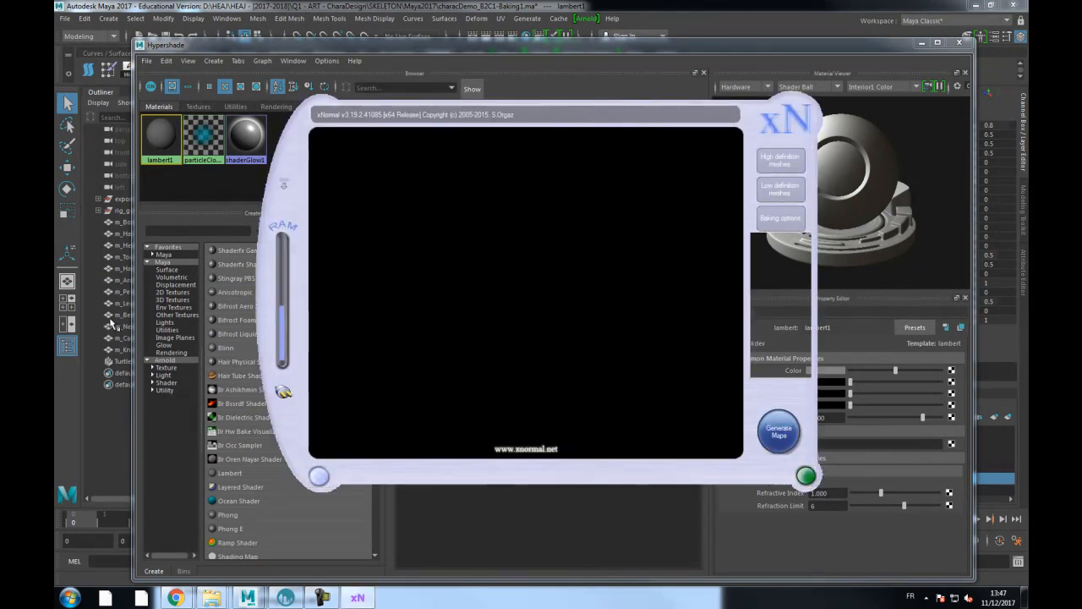
Clear all meshes from both the high definition and low definition mesh lists
{"action": "left_click", "coordinate": [760, 162]}
{"action": "left_click", "coordinate": [538, 432]}
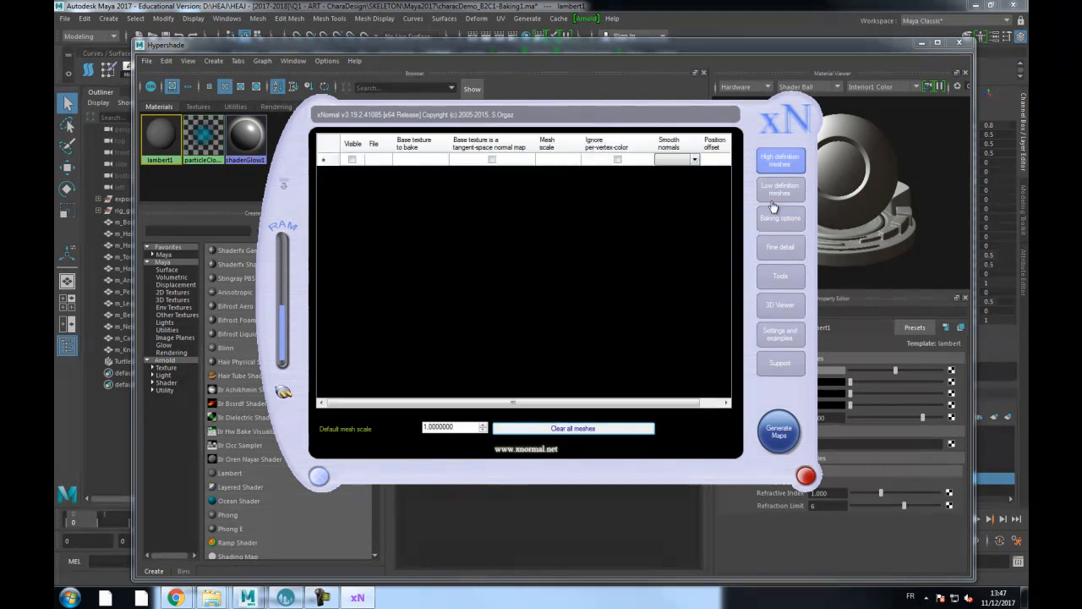
{"action": "left_click", "coordinate": [781, 190]}
{"action": "left_click", "coordinate": [572, 423]}
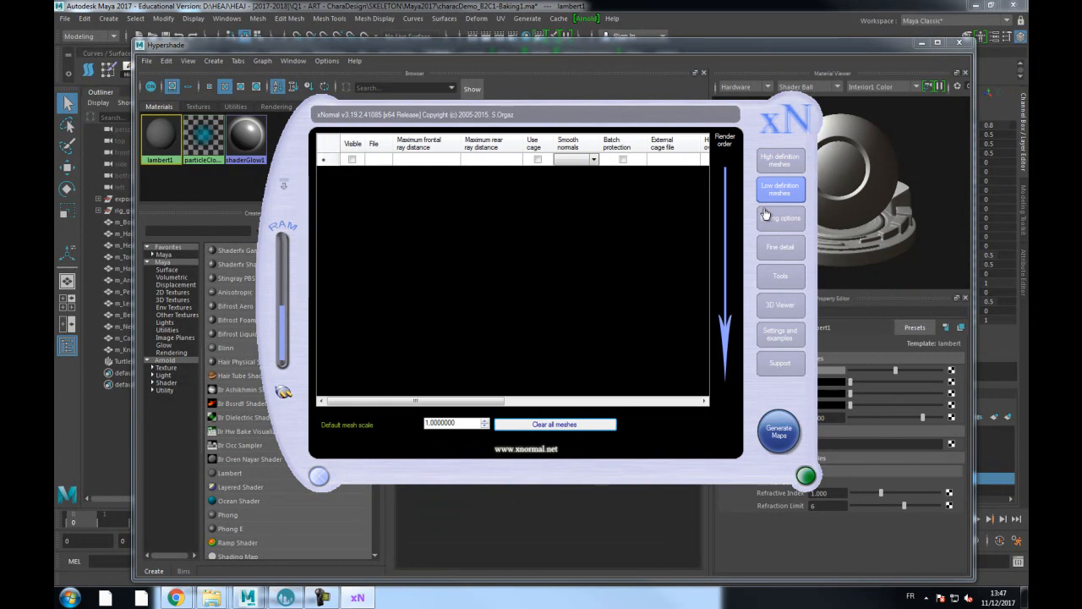
In the baking options, reset the maps to render to Normal map only and turn off the file overwrite warning
{"action": "left_click", "coordinate": [765, 217]}
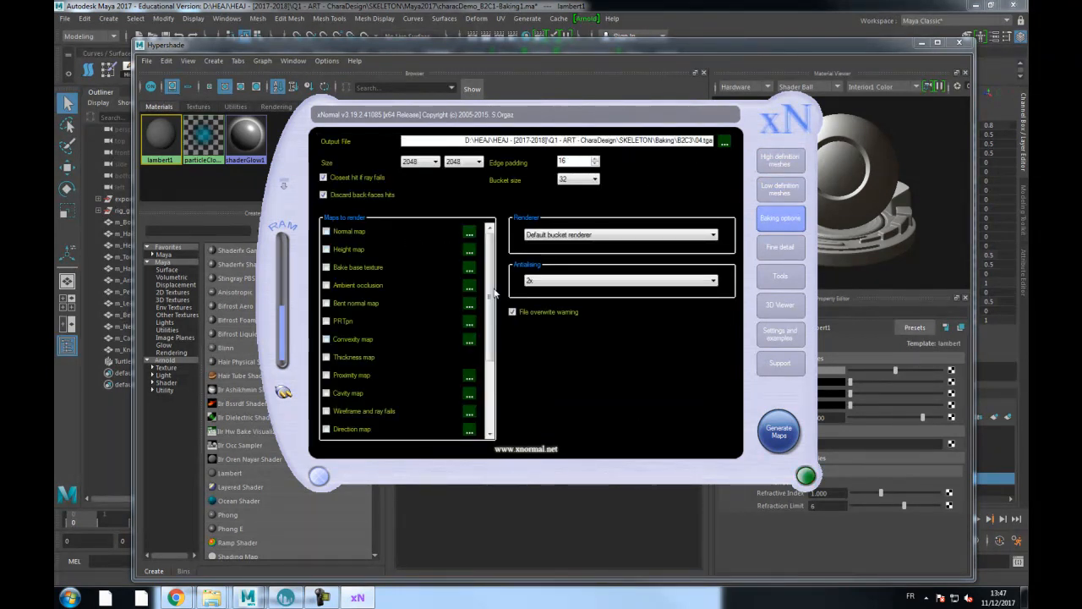
{"action": "left_click_drag", "start_coordinate": [491, 365], "coordinate": [492, 442]}
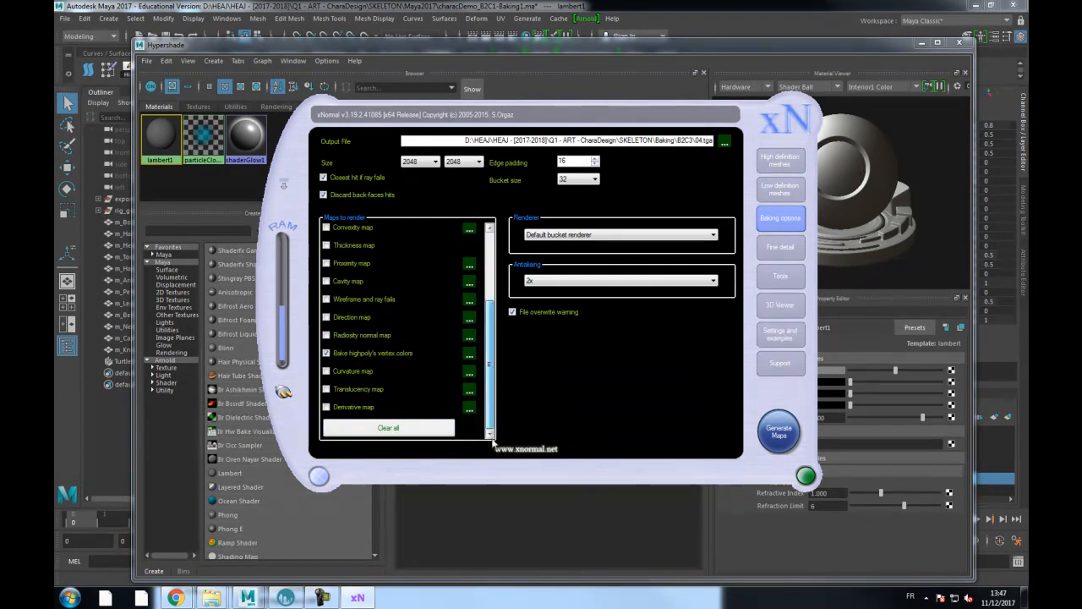
{"action": "left_click", "coordinate": [394, 428]}
{"action": "left_click_drag", "start_coordinate": [491, 397], "coordinate": [488, 323]}
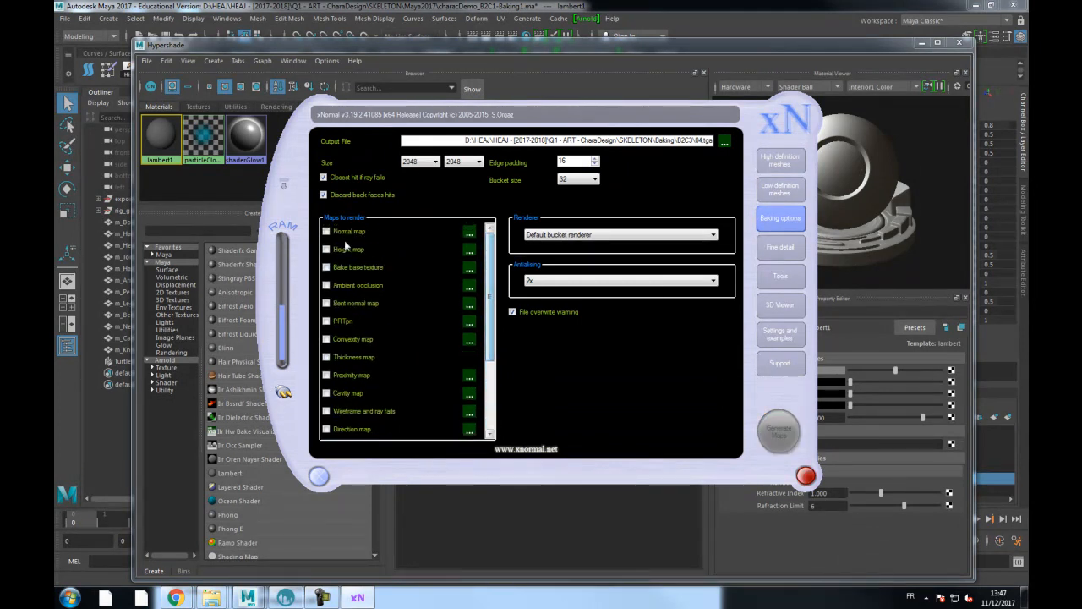
{"action": "left_click", "coordinate": [347, 231]}
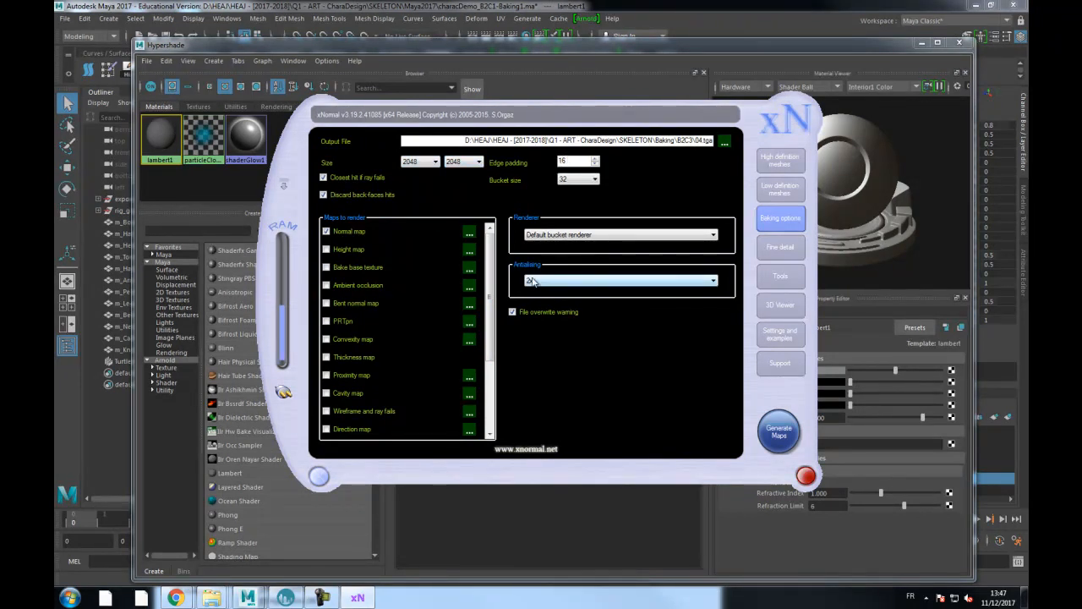
{"action": "left_click", "coordinate": [526, 311]}
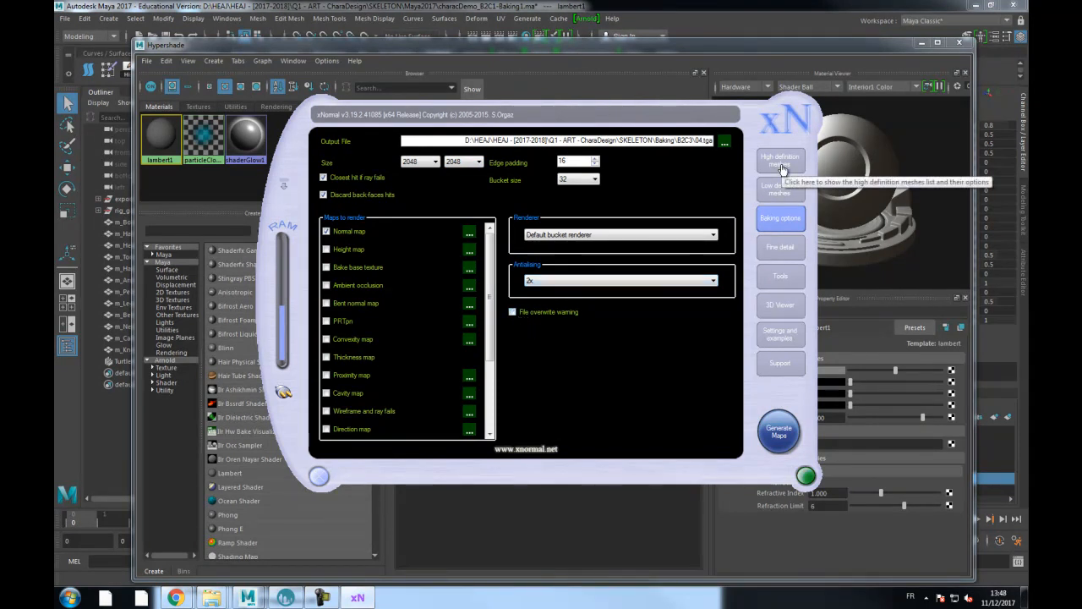
Set the bake output to a TGA file named 01 in the SKELETON\Baking - B2C1 folder
{"action": "left_click", "coordinate": [723, 143]}
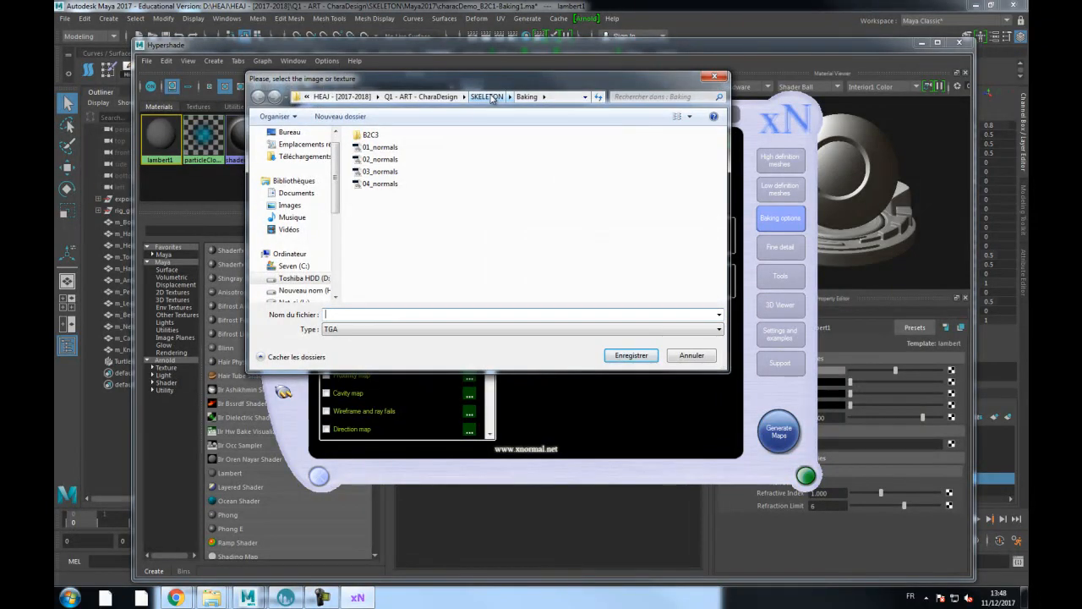
{"action": "left_click", "coordinate": [487, 97]}
{"action": "double_click", "coordinate": [388, 164]}
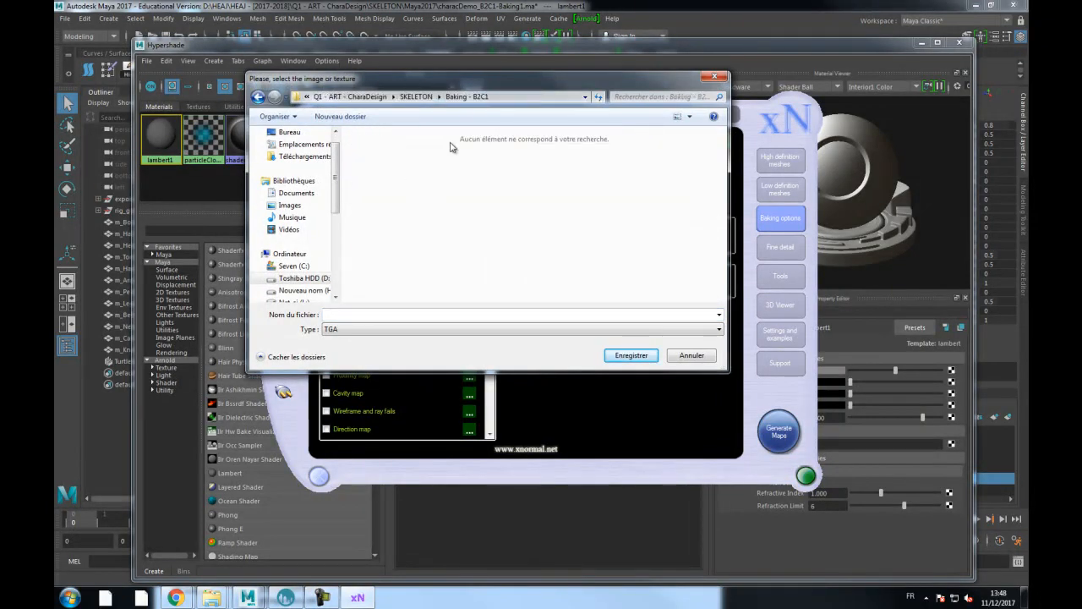
{"action": "left_click", "coordinate": [349, 316]}
{"action": "type", "text": "01"}
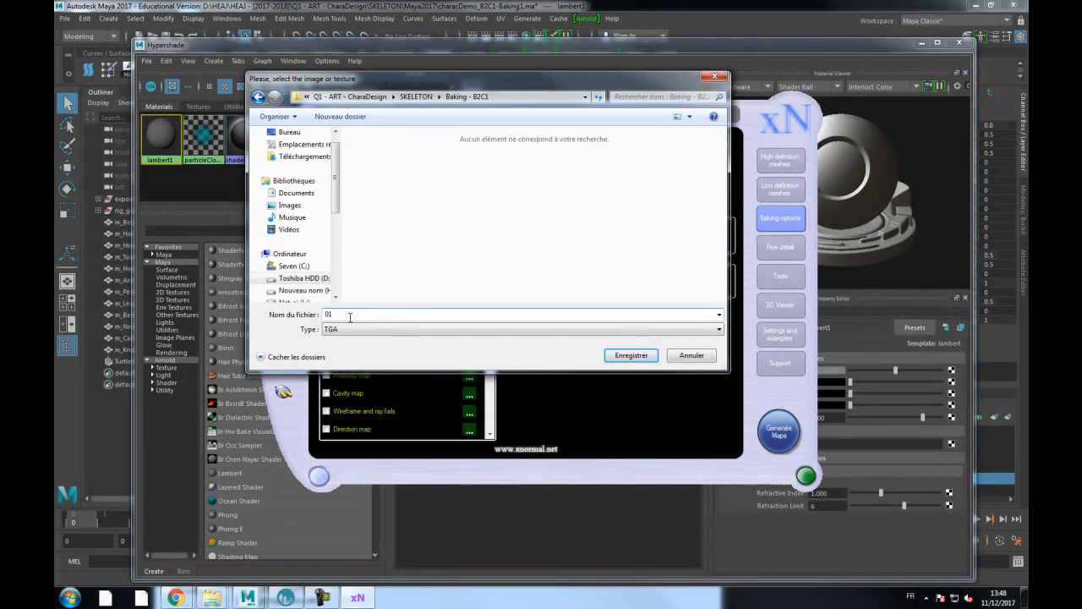
{"action": "key", "text": "Return"}
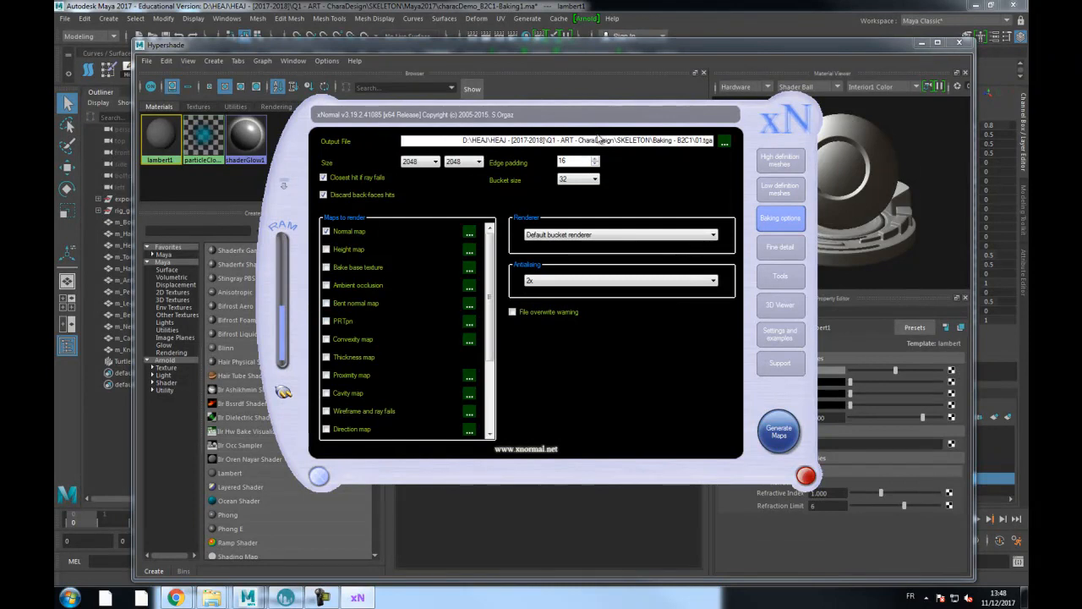
Bring up the Baking - B2C1 folder window, narrow it and place it beside the xNormal window
{"action": "left_click_drag", "start_coordinate": [571, 109], "coordinate": [361, 77]}
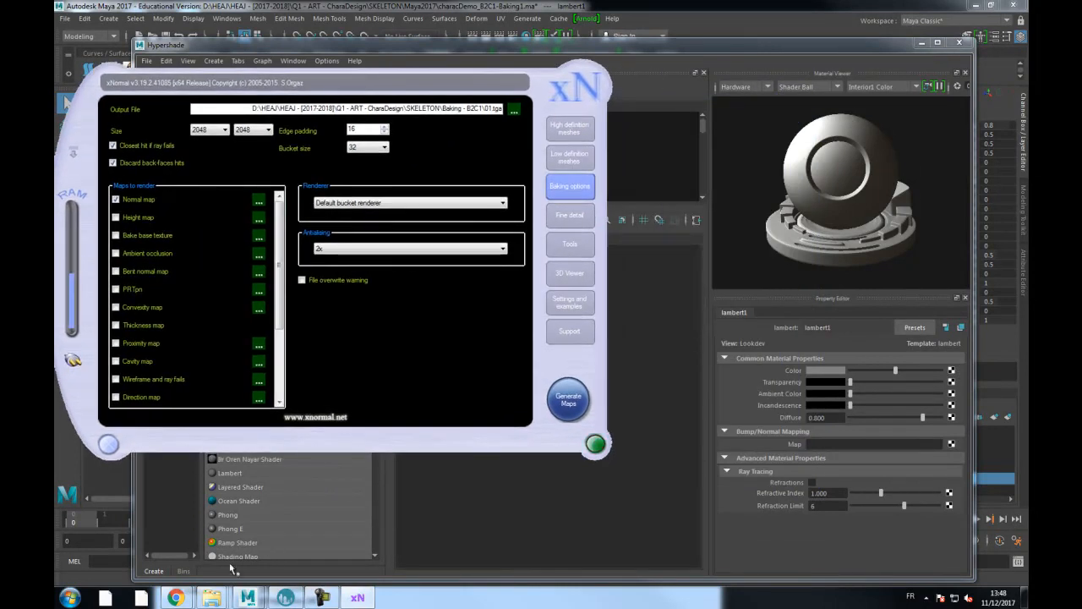
{"action": "mouse_move", "coordinate": [219, 599]}
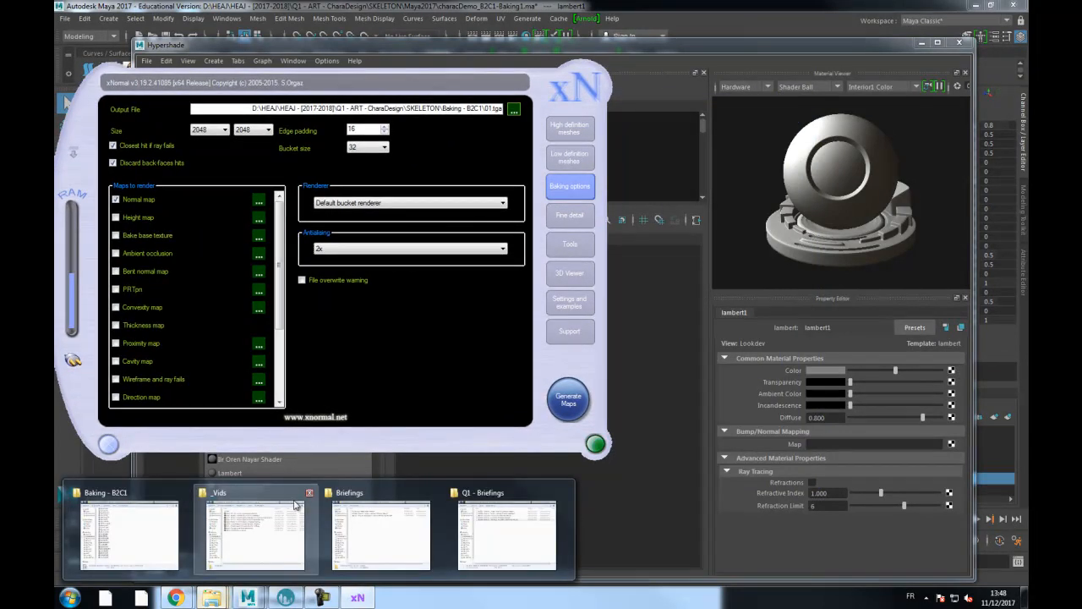
{"action": "mouse_move", "coordinate": [308, 496]}
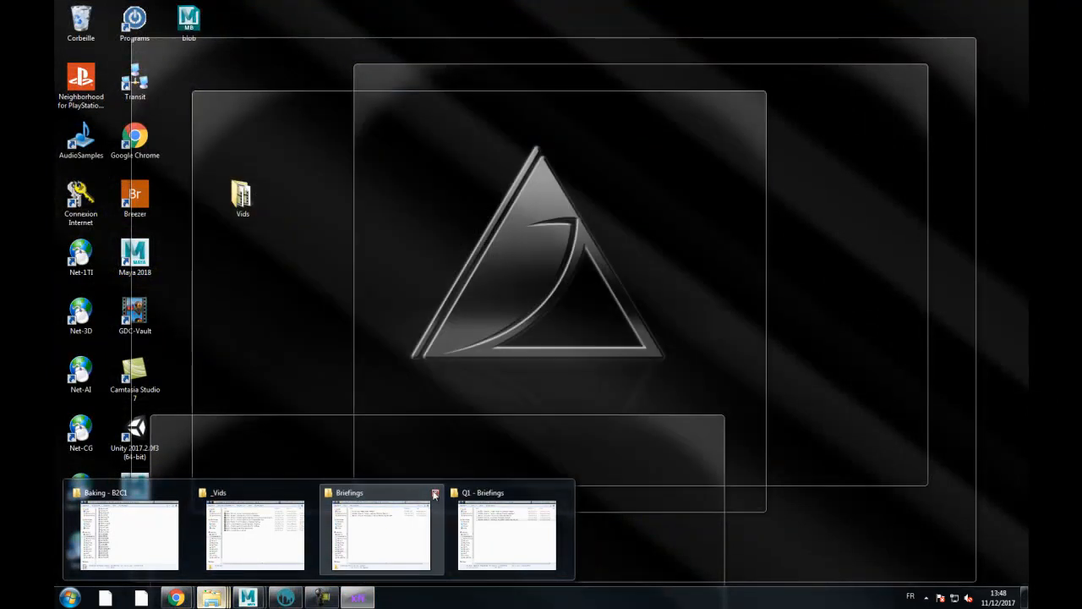
{"action": "left_click", "coordinate": [433, 493]}
{"action": "left_click", "coordinate": [413, 491]}
{"action": "left_click", "coordinate": [175, 493]}
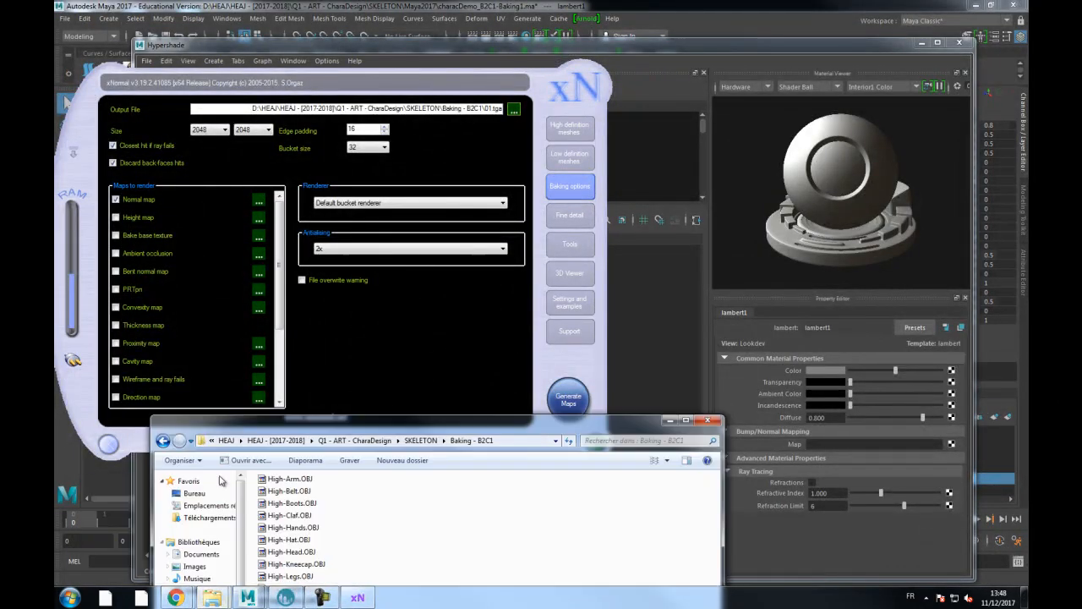
{"action": "left_click_drag", "start_coordinate": [519, 416], "coordinate": [877, 179]}
{"action": "left_click_drag", "start_coordinate": [152, 342], "coordinate": [513, 336]}
{"action": "left_click_drag", "start_coordinate": [593, 237], "coordinate": [735, 83]}
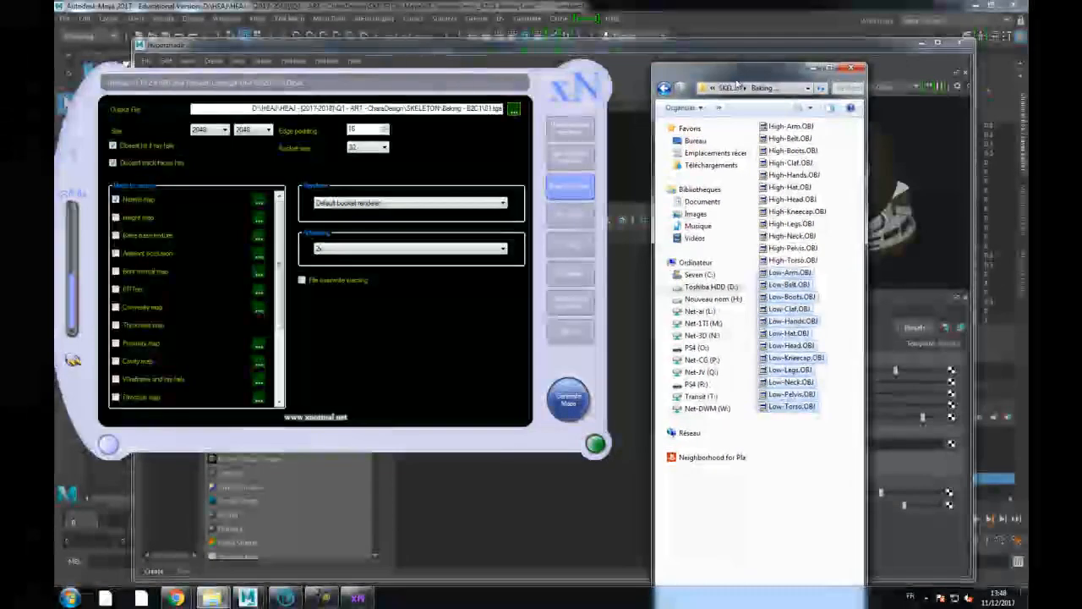
Load all the High OBJ files, High-Arm through High-Torso, into the high definition meshes list
{"action": "left_click", "coordinate": [569, 128]}
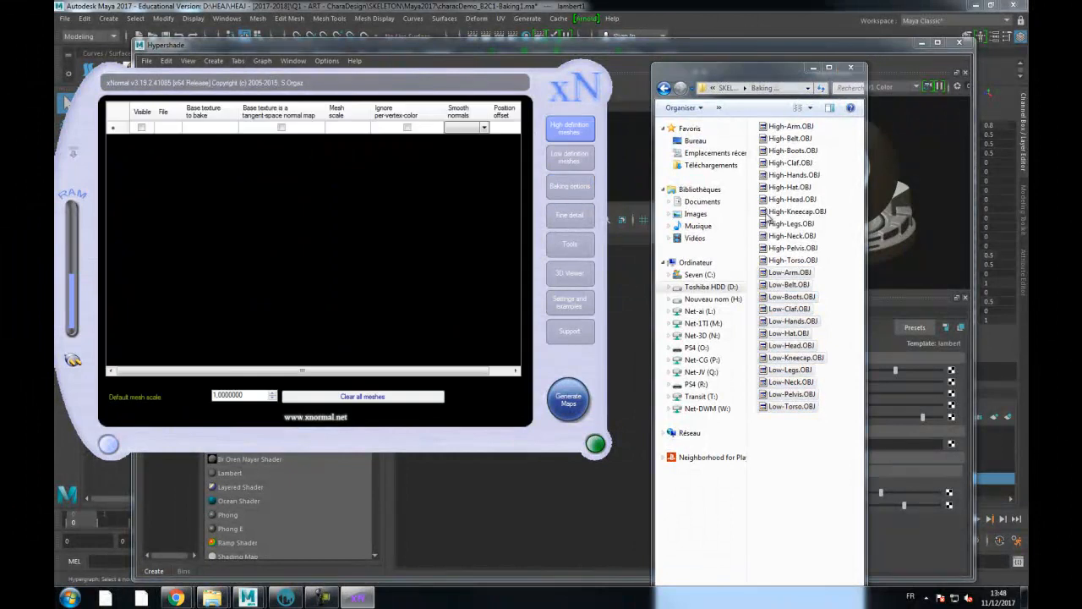
{"action": "left_click", "coordinate": [795, 127]}
{"action": "left_click", "coordinate": [793, 260], "text": "shift"}
{"action": "left_click_drag", "start_coordinate": [790, 180], "coordinate": [312, 242]}
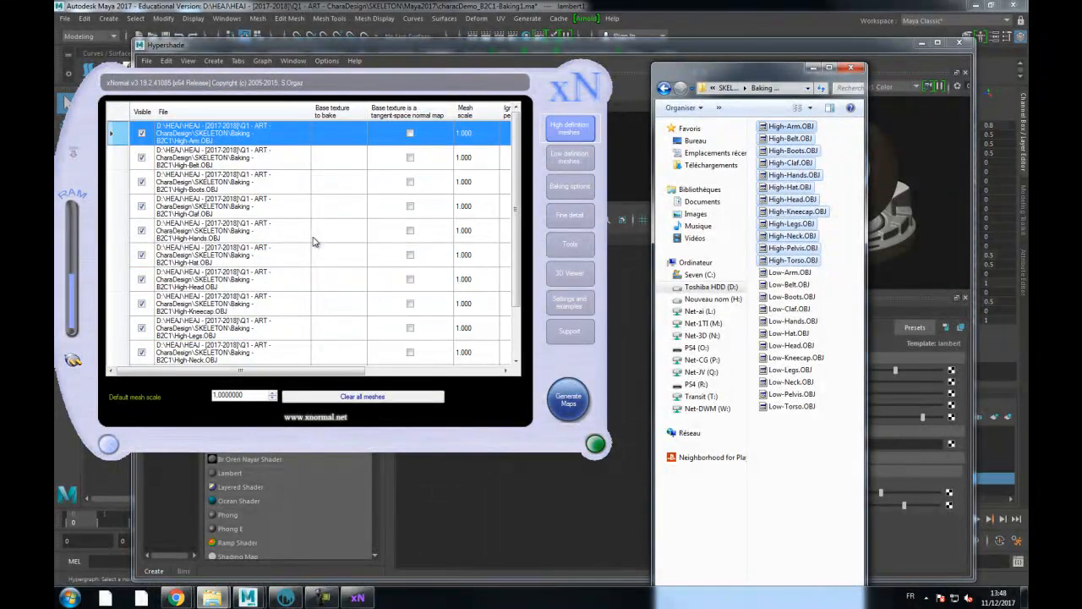
Load all the Low OBJ files, Low-Arm through Low-Torso, as low definition meshes and recheck the high definition list
{"action": "left_click", "coordinate": [577, 165]}
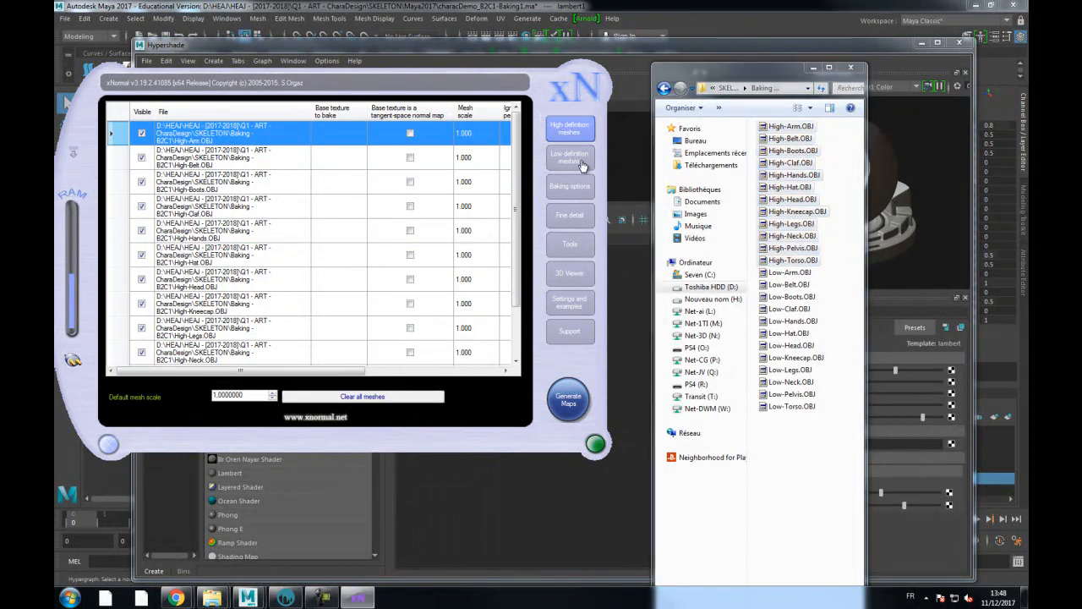
{"action": "left_click", "coordinate": [789, 272]}
{"action": "left_click", "coordinate": [790, 407], "text": "shift"}
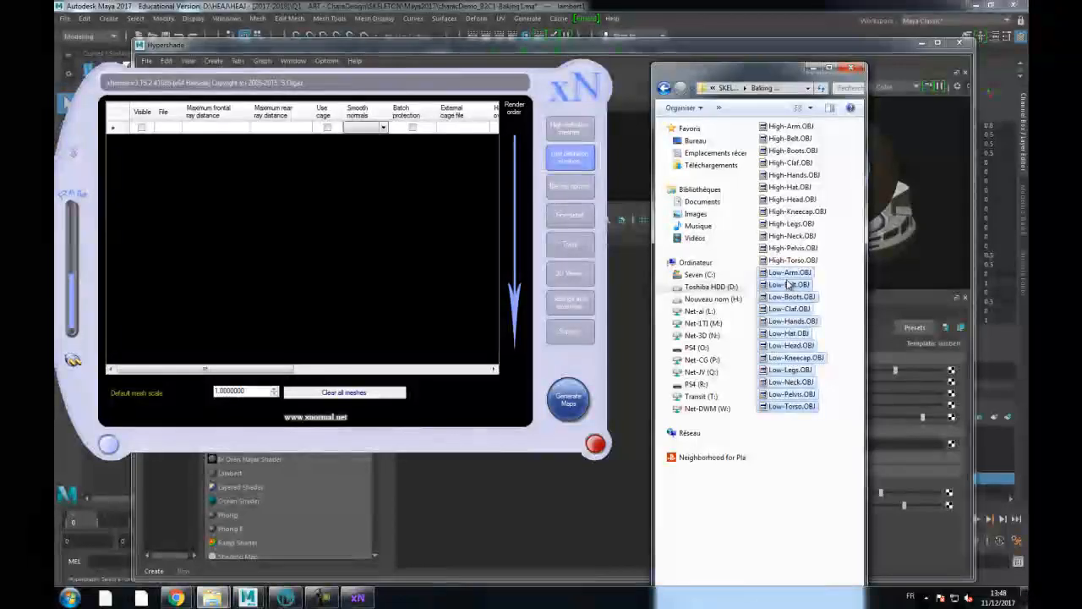
{"action": "left_click_drag", "start_coordinate": [776, 284], "coordinate": [403, 287]}
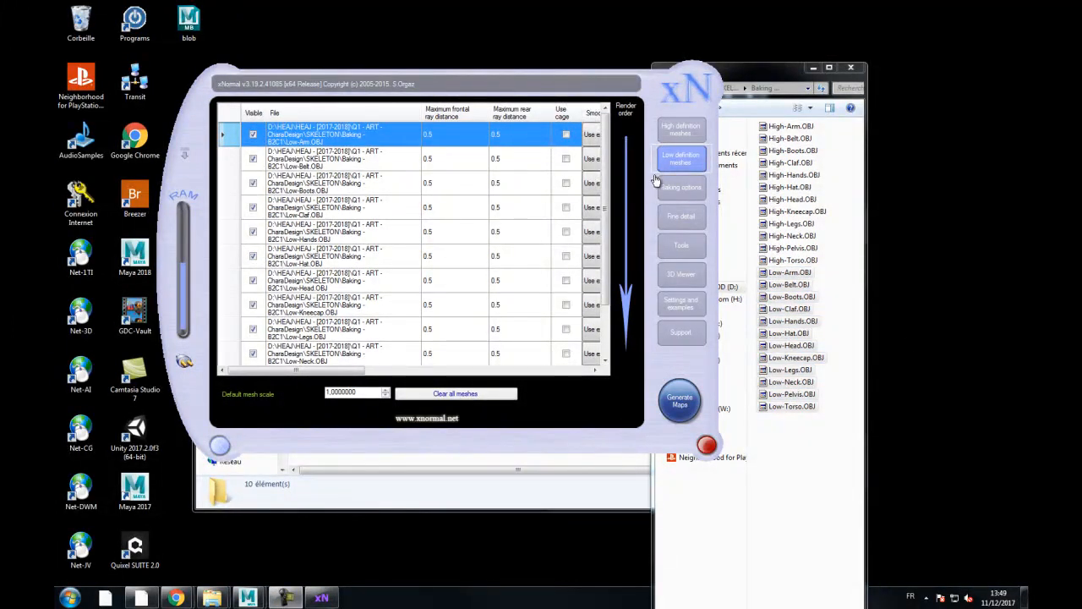
{"action": "left_click", "coordinate": [681, 129]}
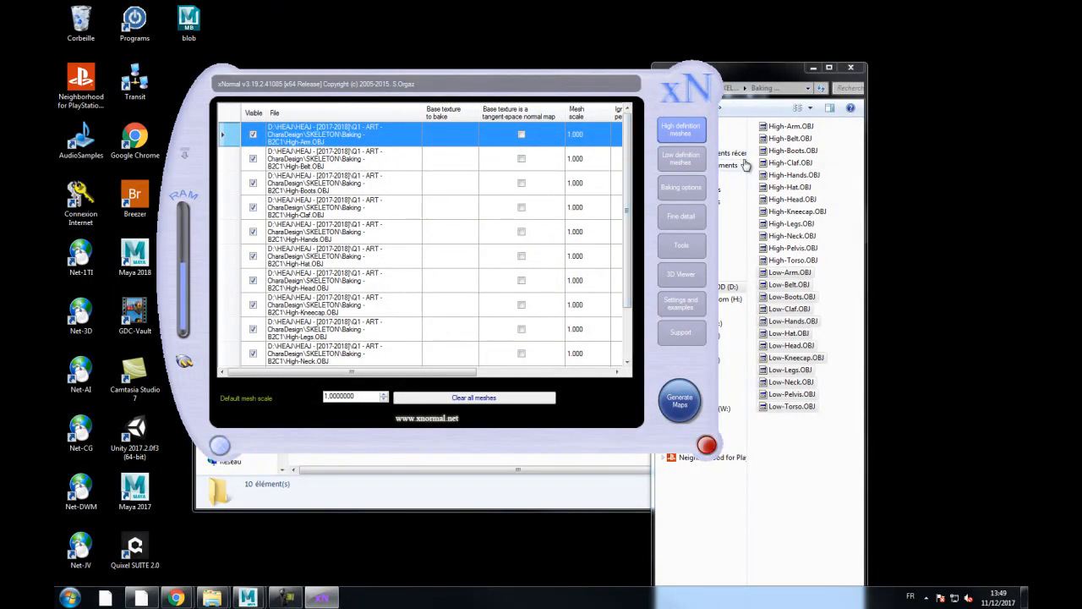
Check the xNormal baking options, switch to Maya and move the Hypershade window away from the viewport
{"action": "mouse_move", "coordinate": [249, 596]}
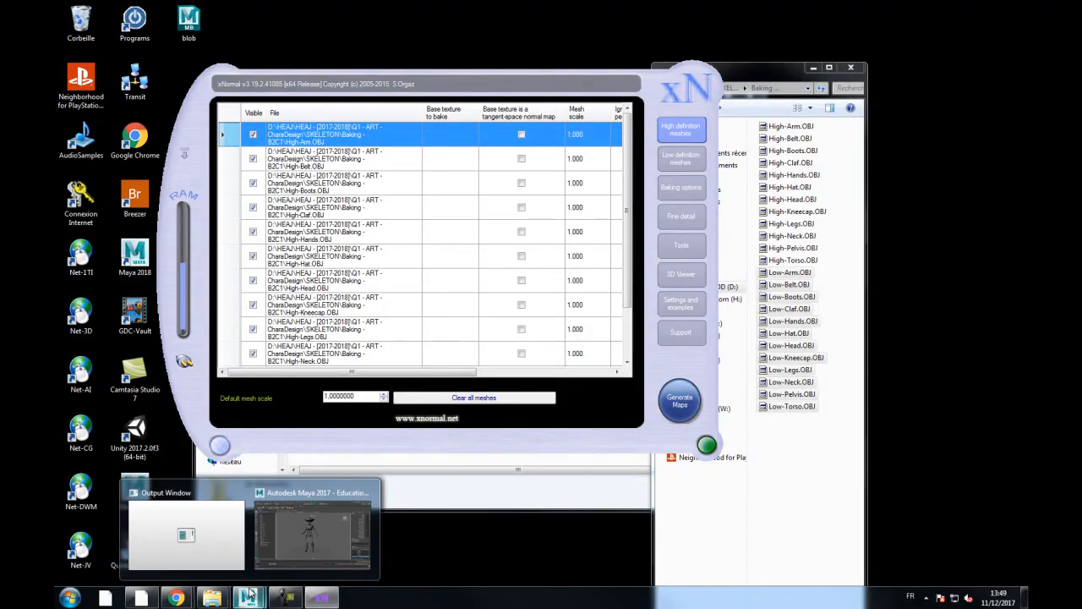
{"action": "left_click", "coordinate": [681, 186]}
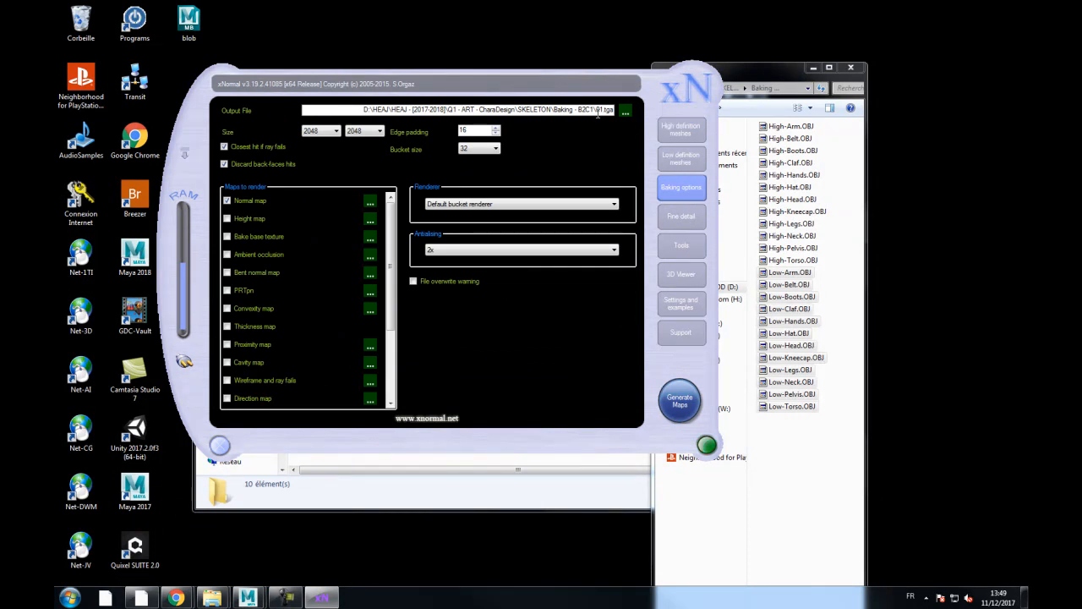
{"action": "mouse_move", "coordinate": [247, 597]}
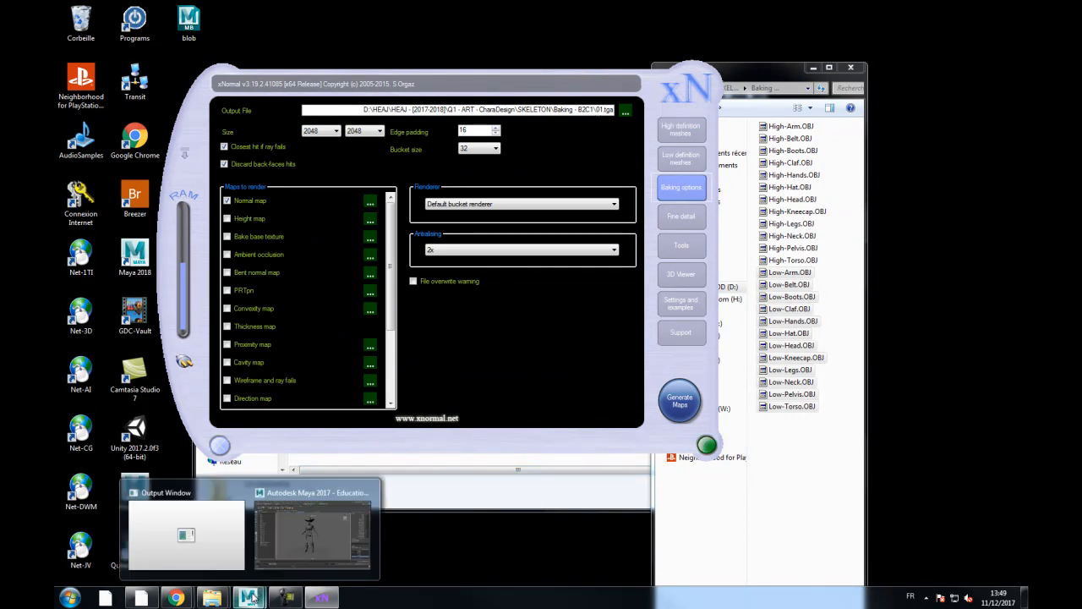
{"action": "left_click", "coordinate": [291, 529]}
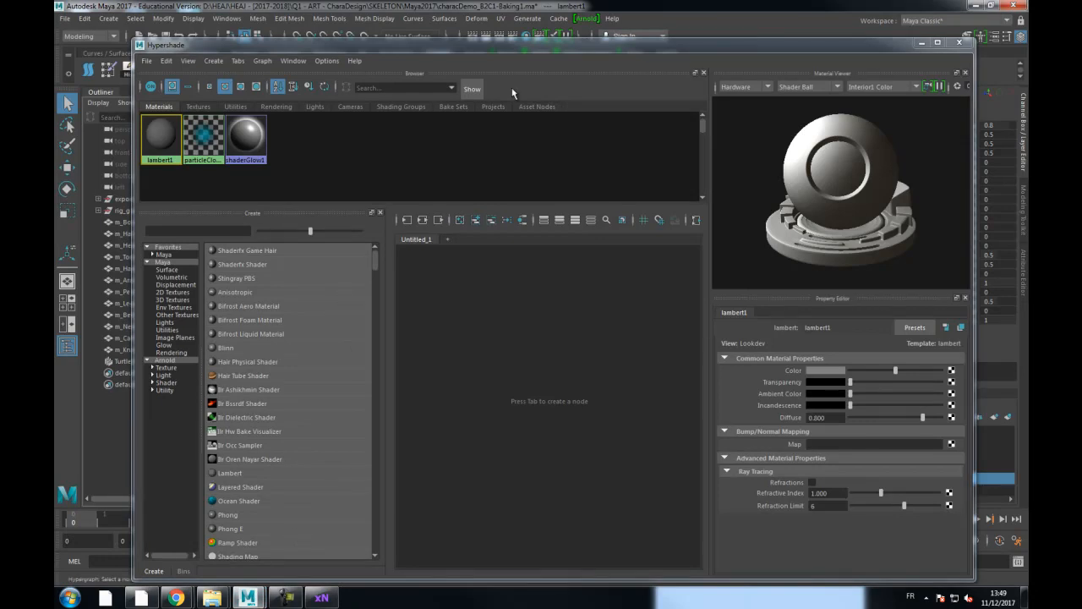
{"action": "left_click_drag", "start_coordinate": [906, 43], "coordinate": [1081, 60]}
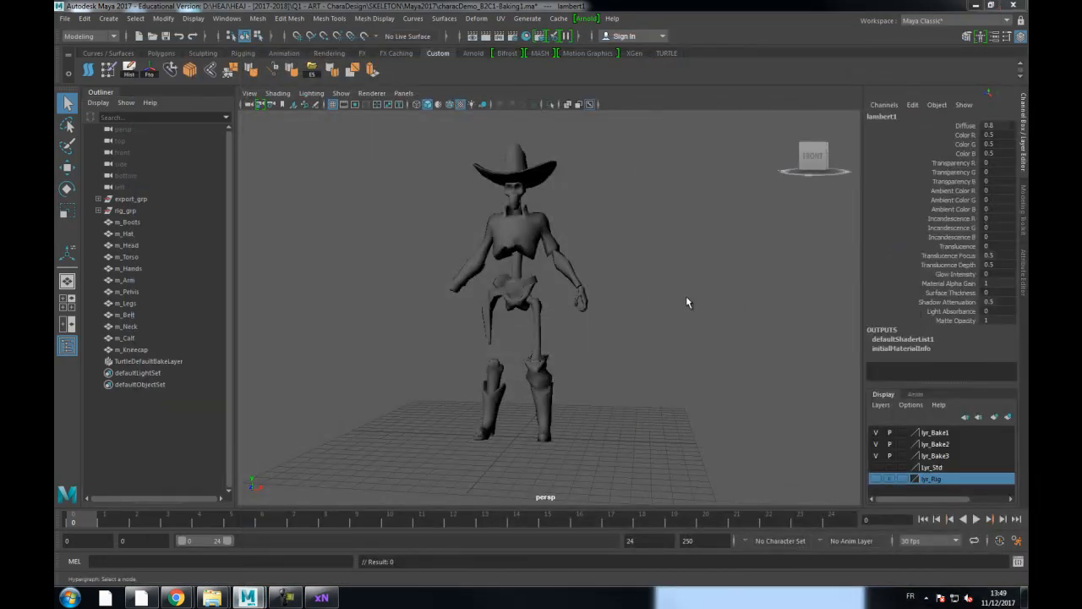
Examine how the hat, head and neck meshes sit against one another on the cowboy skeleton
{"action": "left_click", "coordinate": [612, 223]}
{"action": "right_click_drag", "start_coordinate": [630, 186], "coordinate": [704, 164], "text": "alt"}
{"action": "middle_click_drag", "start_coordinate": [553, 180], "coordinate": [566, 198], "text": "alt"}
{"action": "mouse_move", "coordinate": [565, 197]}
{"action": "left_mouse_down", "text": "alt"}
{"action": "mouse_move", "coordinate": [613, 191]}
{"action": "mouse_move", "coordinate": [583, 194]}
{"action": "mouse_move", "coordinate": [569, 180]}
{"action": "mouse_move", "coordinate": [554, 211]}
{"action": "left_mouse_up", "text": "alt"}
{"action": "left_click", "coordinate": [533, 172]}
{"action": "right_click_drag", "start_coordinate": [554, 210], "coordinate": [596, 196], "text": "alt"}
{"action": "middle_click_drag", "start_coordinate": [596, 196], "coordinate": [606, 244], "text": "alt"}
{"action": "left_click_drag", "start_coordinate": [606, 244], "coordinate": [560, 245], "text": "alt"}
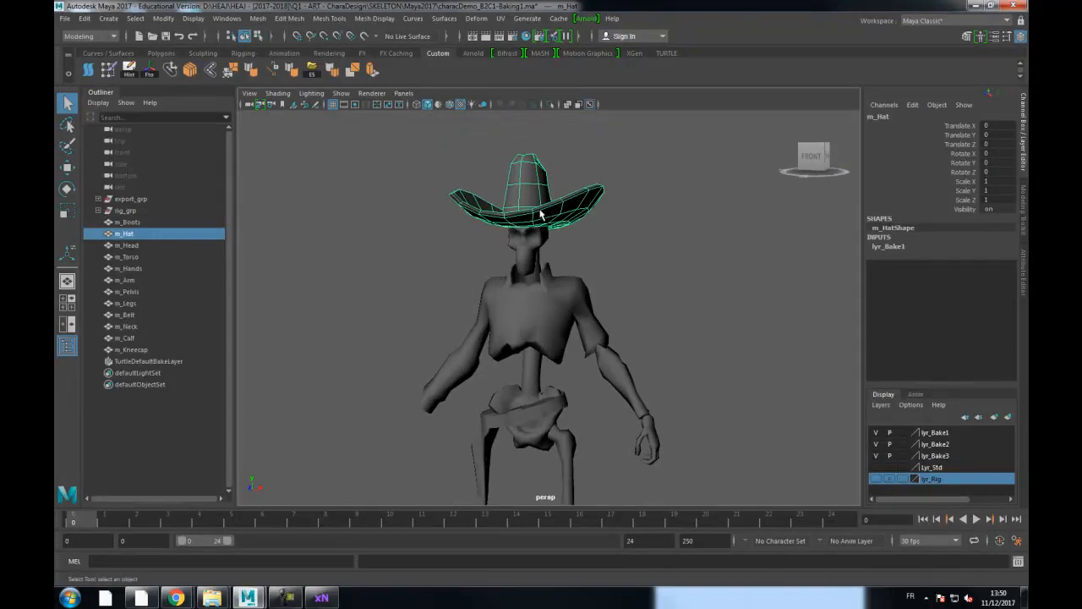
{"action": "left_click", "coordinate": [530, 251]}
{"action": "left_click_drag", "start_coordinate": [573, 254], "coordinate": [493, 251], "text": "alt"}
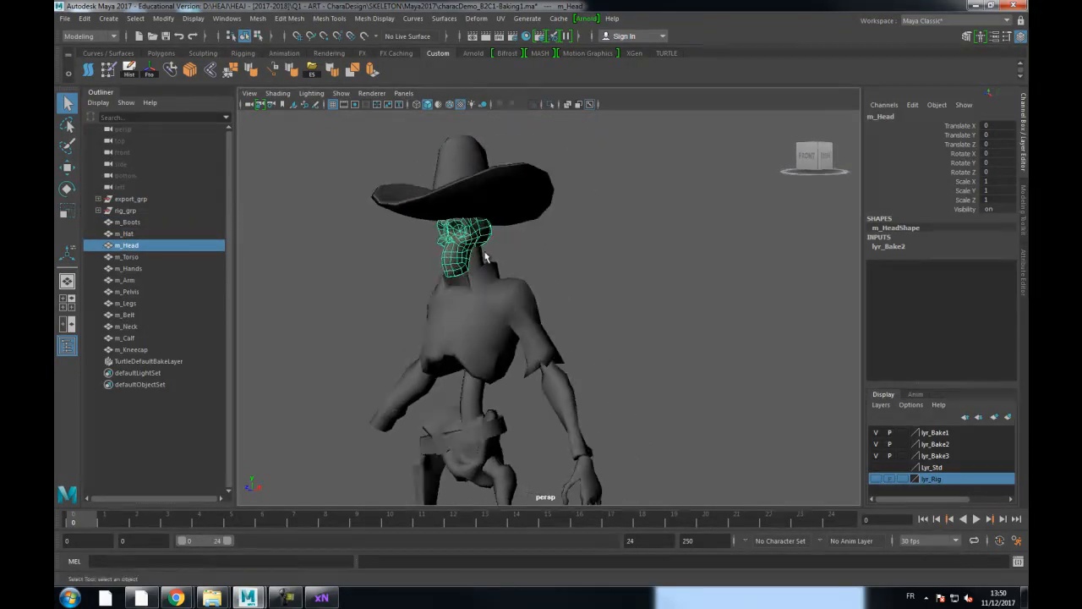
{"action": "left_click", "coordinate": [505, 257]}
{"action": "left_click", "coordinate": [512, 221], "text": "shift"}
{"action": "mouse_move", "coordinate": [614, 313]}
{"action": "left_mouse_down", "text": "alt"}
{"action": "mouse_move", "coordinate": [609, 296]}
{"action": "mouse_move", "coordinate": [617, 299]}
{"action": "left_mouse_up", "text": "alt"}
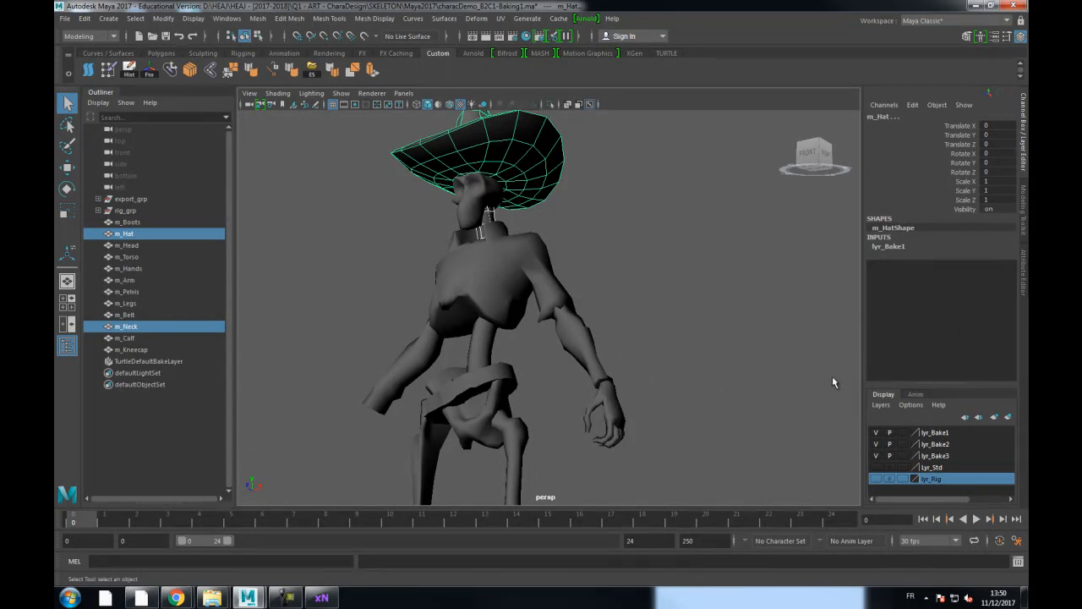
Select all the character meshes and put them in a new display layer named Base
{"action": "right_click_drag", "start_coordinate": [599, 297], "coordinate": [258, 286], "text": "alt"}
{"action": "left_click_drag", "start_coordinate": [473, 191], "coordinate": [708, 468]}
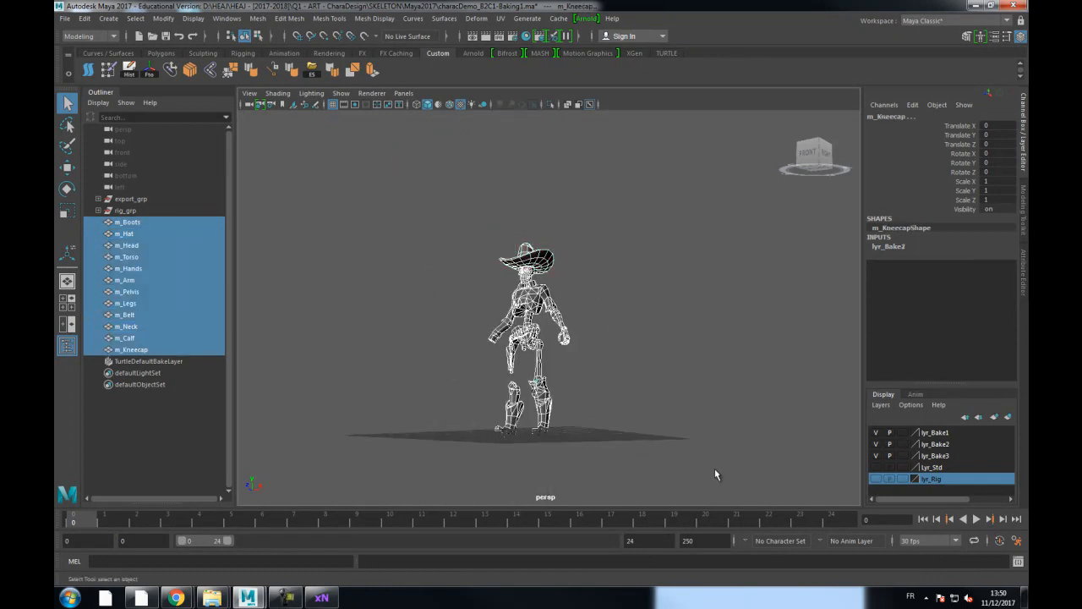
{"action": "left_click", "coordinate": [1007, 416]}
{"action": "double_click", "coordinate": [924, 433]}
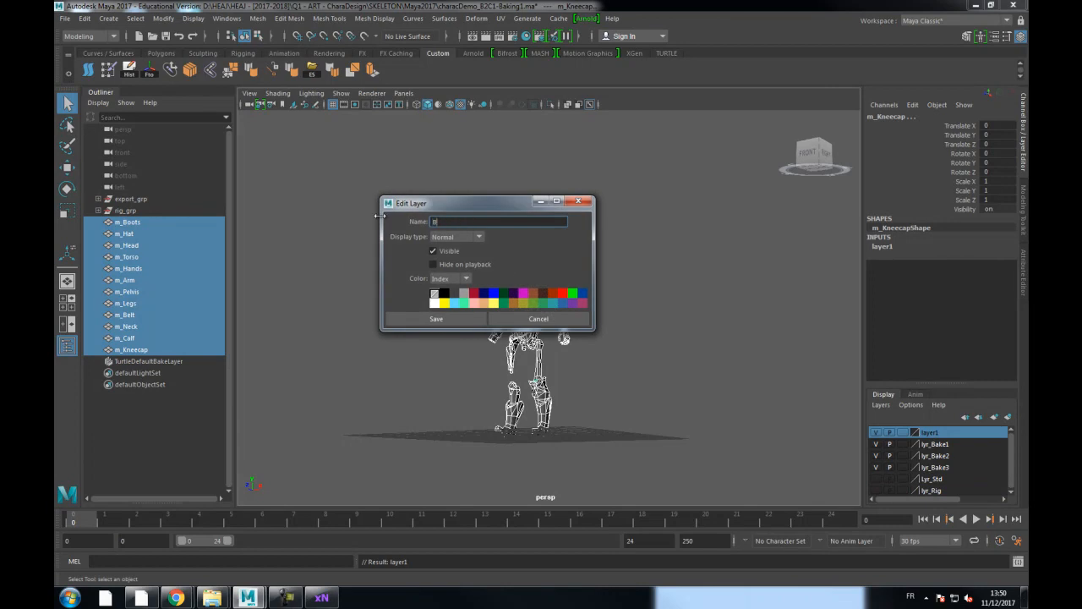
{"action": "key", "text": "Return"}
{"action": "left_click", "coordinate": [423, 318]}
Select the character's hat, neck, arm and pelvis meshes together
{"action": "left_click", "coordinate": [608, 275]}
{"action": "left_click", "coordinate": [532, 261]}
{"action": "left_click_drag", "start_coordinate": [485, 277], "coordinate": [721, 306], "text": "alt"}
{"action": "left_click_drag", "start_coordinate": [635, 309], "coordinate": [428, 307], "text": "alt"}
{"action": "right_click_drag", "start_coordinate": [431, 308], "coordinate": [790, 309], "text": "alt"}
{"action": "left_click_drag", "start_coordinate": [526, 292], "coordinate": [577, 327], "text": "alt"}
{"action": "left_click", "coordinate": [510, 257], "text": "shift"}
{"action": "left_click", "coordinate": [630, 321], "text": "shift"}
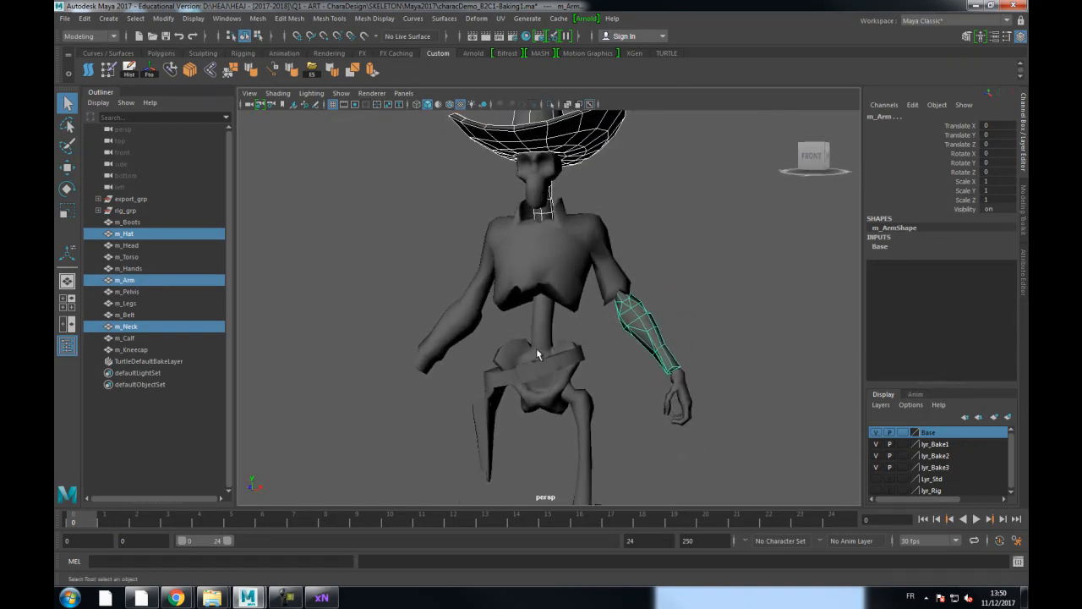
{"action": "left_click", "coordinate": [543, 337], "text": "shift"}
Add the boots mesh to the current selection
{"action": "right_click_drag", "start_coordinate": [623, 411], "coordinate": [557, 359], "text": "alt"}
{"action": "middle_click_drag", "start_coordinate": [557, 359], "coordinate": [554, 338], "text": "alt"}
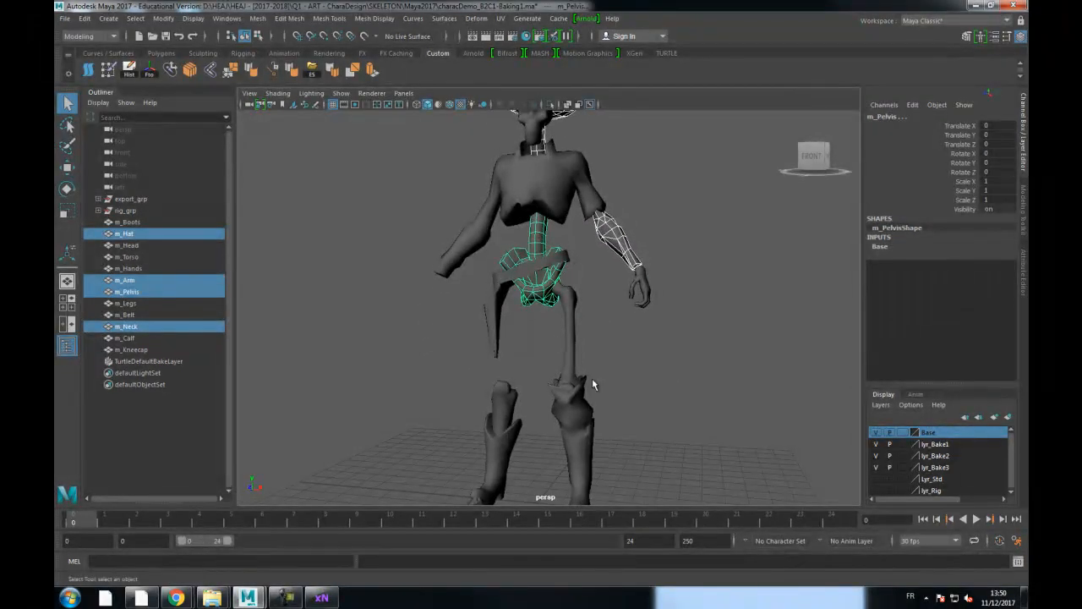
{"action": "left_click", "coordinate": [575, 411], "text": "shift"}
{"action": "left_click_drag", "start_coordinate": [623, 381], "coordinate": [637, 328], "text": "alt"}
{"action": "middle_click_drag", "start_coordinate": [636, 327], "coordinate": [636, 348], "text": "alt"}
{"action": "right_click_drag", "start_coordinate": [636, 348], "coordinate": [575, 326], "text": "alt"}
{"action": "middle_click_drag", "start_coordinate": [576, 326], "coordinate": [575, 353], "text": "alt"}
{"action": "mouse_move", "coordinate": [575, 353]}
{"action": "left_mouse_down", "text": "alt"}
{"action": "mouse_move", "coordinate": [556, 332]}
{"action": "mouse_move", "coordinate": [568, 333]}
{"action": "left_mouse_up", "text": "alt"}
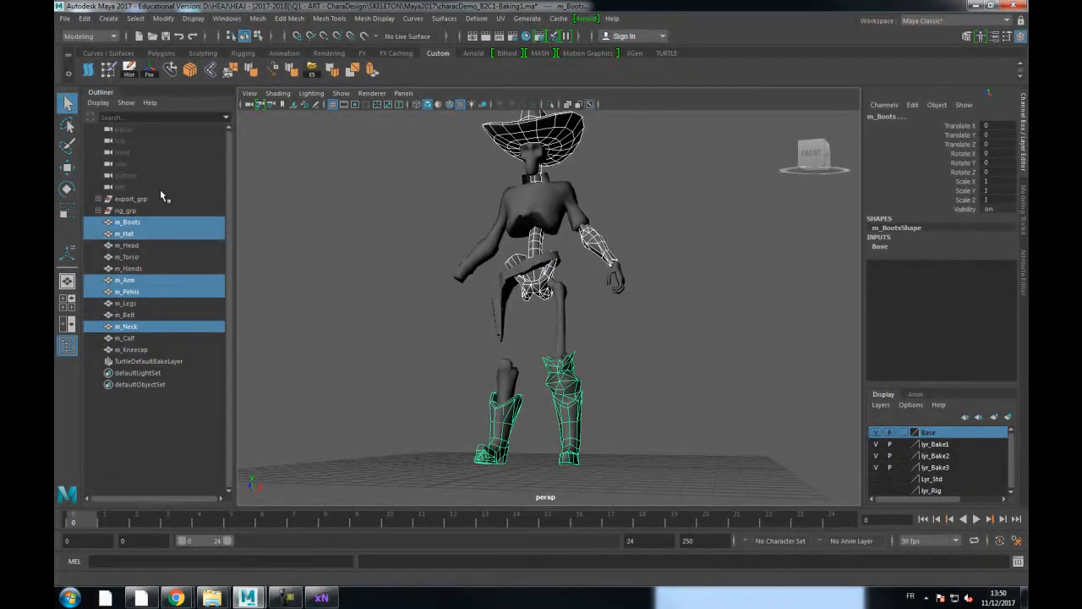
Hide the lyr_Bake2 and lyr_Bake3 layers and add the selected meshes to lyr_Bake1
{"action": "left_click", "coordinate": [879, 458]}
{"action": "left_click", "coordinate": [880, 468]}
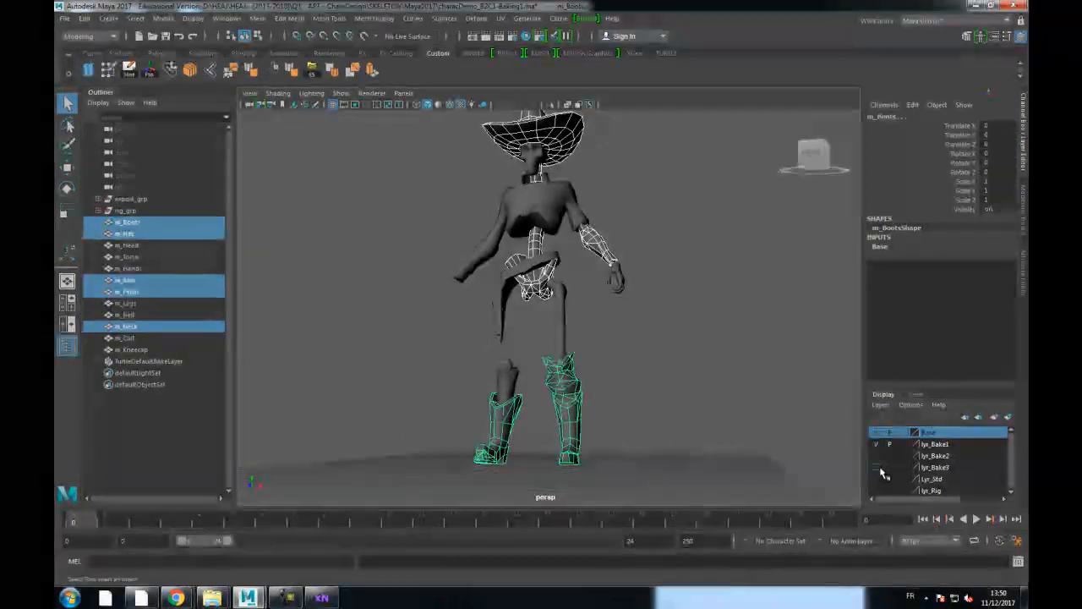
{"action": "left_click", "coordinate": [935, 445]}
{"action": "right_click", "coordinate": [936, 445]}
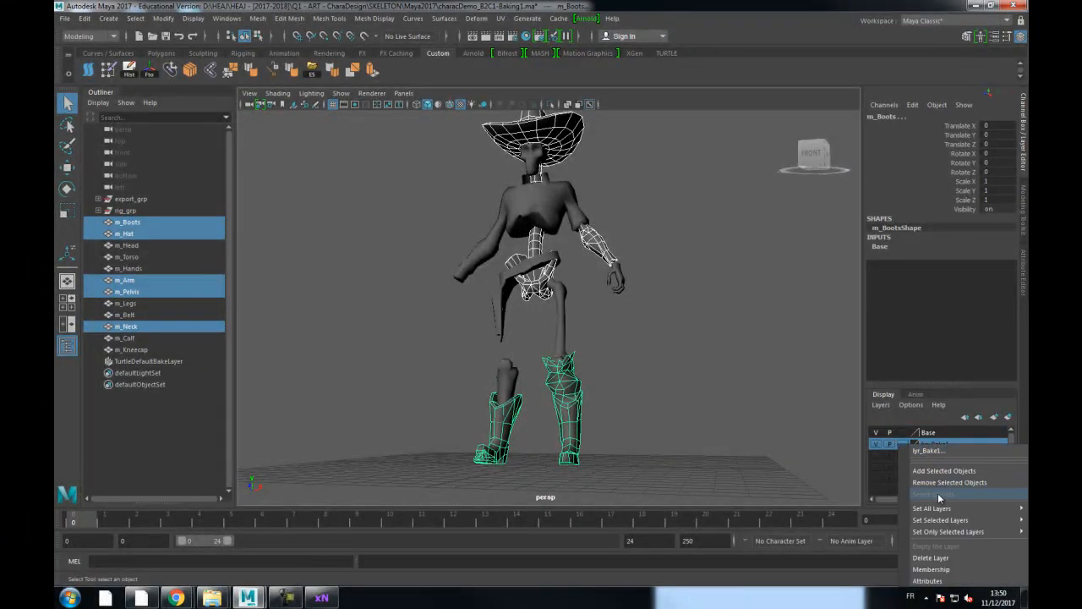
{"action": "left_click", "coordinate": [938, 472]}
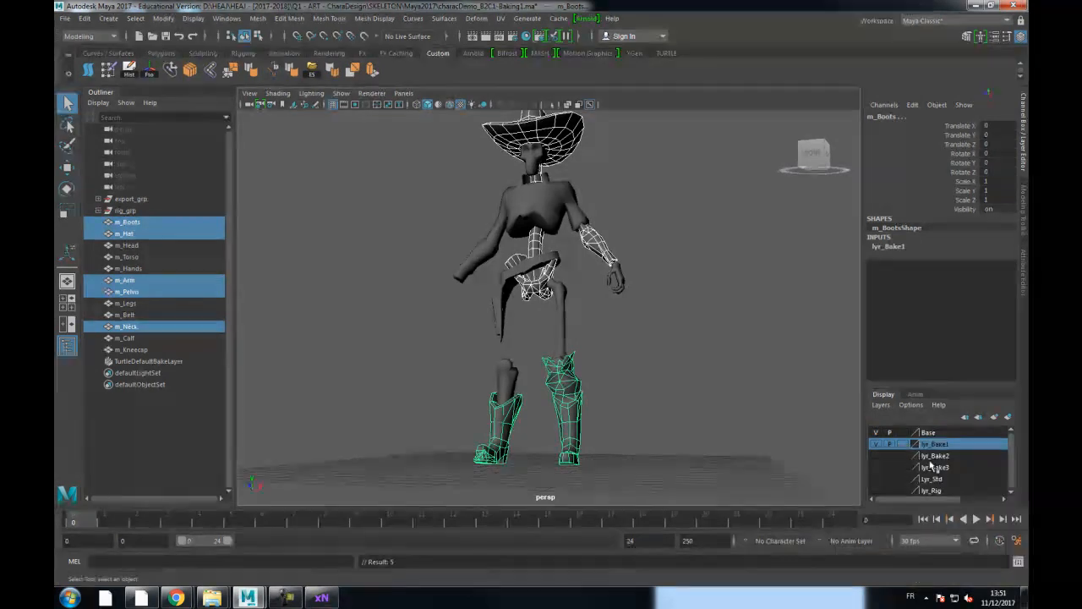
Hide the Base layer and select all the meshes in lyr_Bake1
{"action": "left_click", "coordinate": [877, 442]}
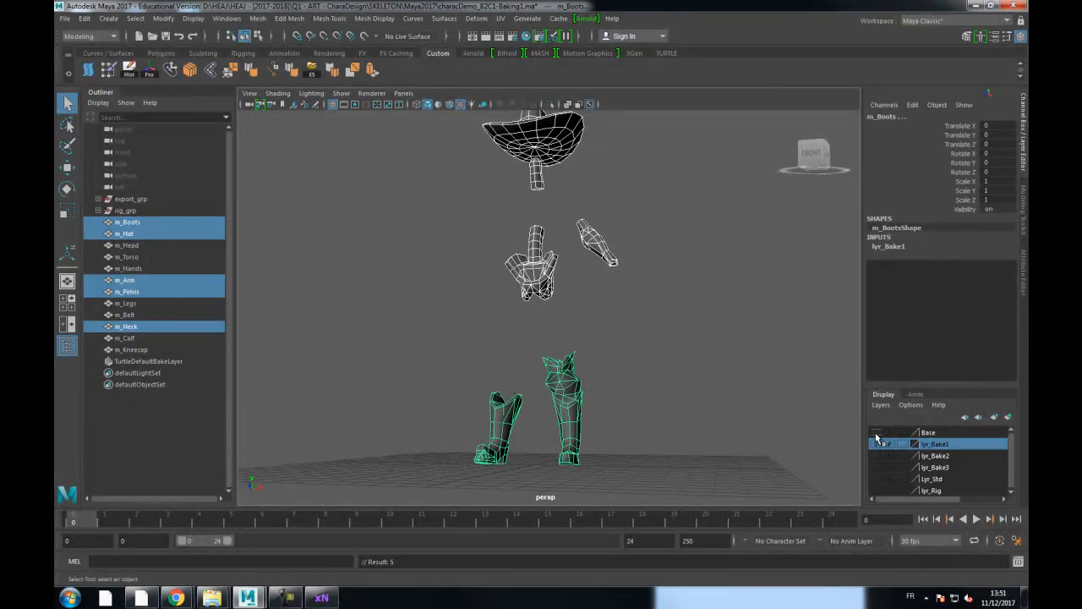
{"action": "left_click", "coordinate": [666, 356]}
{"action": "mouse_move", "coordinate": [647, 271]}
{"action": "left_mouse_down", "text": "alt"}
{"action": "mouse_move", "coordinate": [687, 266]}
{"action": "mouse_move", "coordinate": [603, 266]}
{"action": "mouse_move", "coordinate": [557, 232]}
{"action": "left_mouse_up", "text": "alt"}
{"action": "left_click_drag", "start_coordinate": [431, 151], "coordinate": [640, 362]}
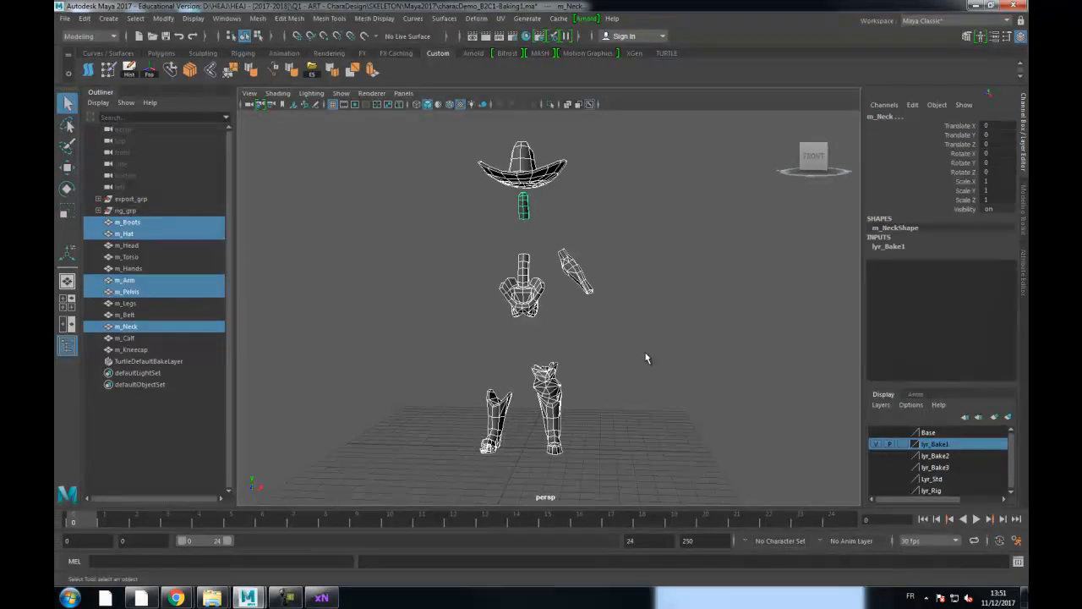
{"action": "left_click_drag", "start_coordinate": [645, 358], "coordinate": [654, 347], "text": "alt"}
Switch to xNormal, move its window clear of Maya's Outliner and show the high definition meshes list
{"action": "left_click", "coordinate": [321, 597]}
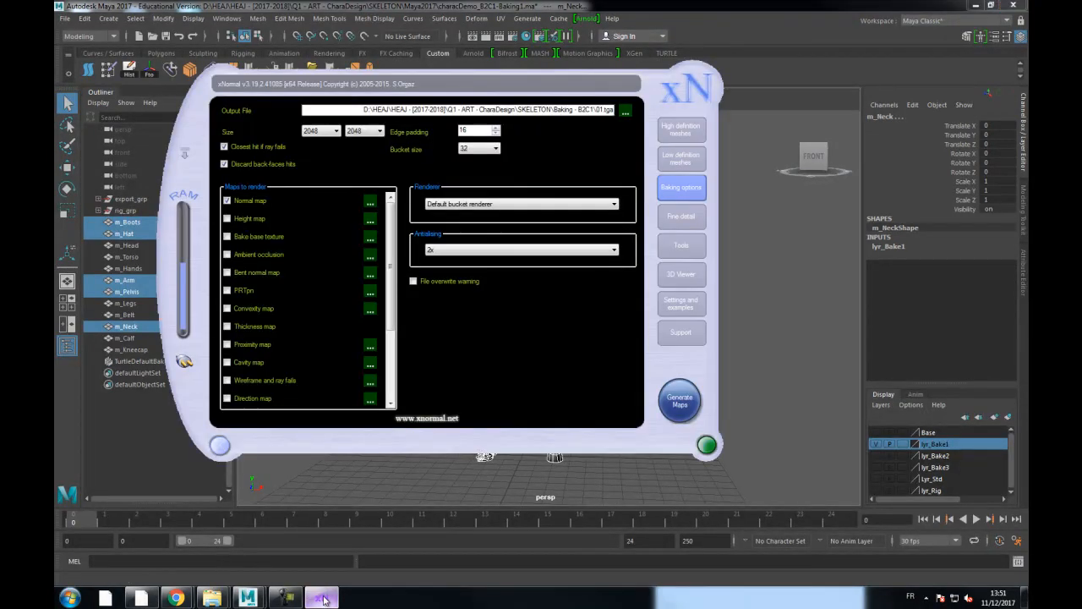
{"action": "left_click_drag", "start_coordinate": [398, 87], "coordinate": [527, 85]}
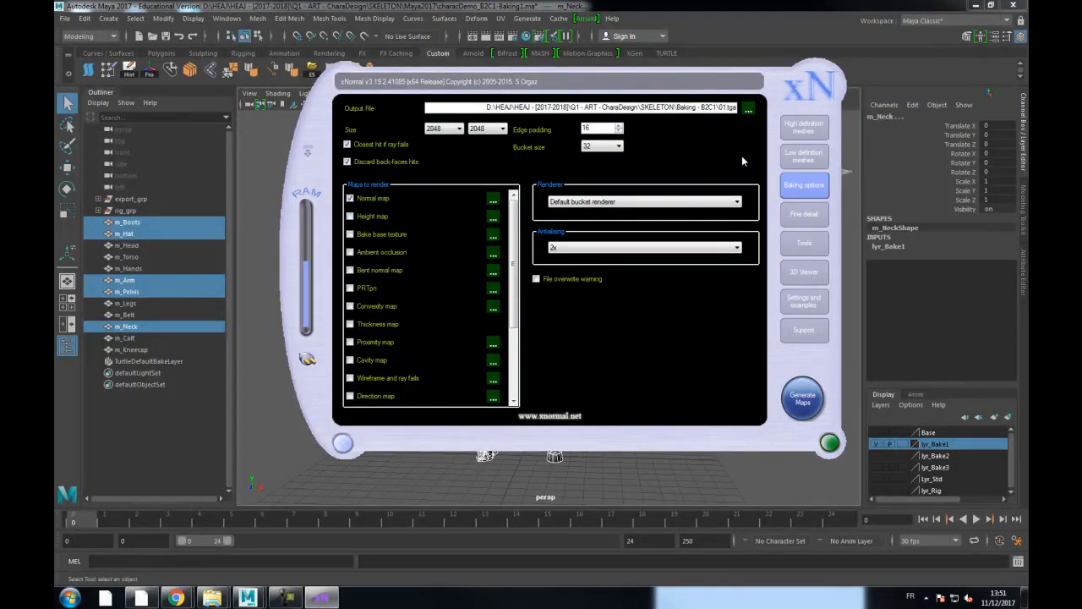
{"action": "left_click", "coordinate": [799, 131]}
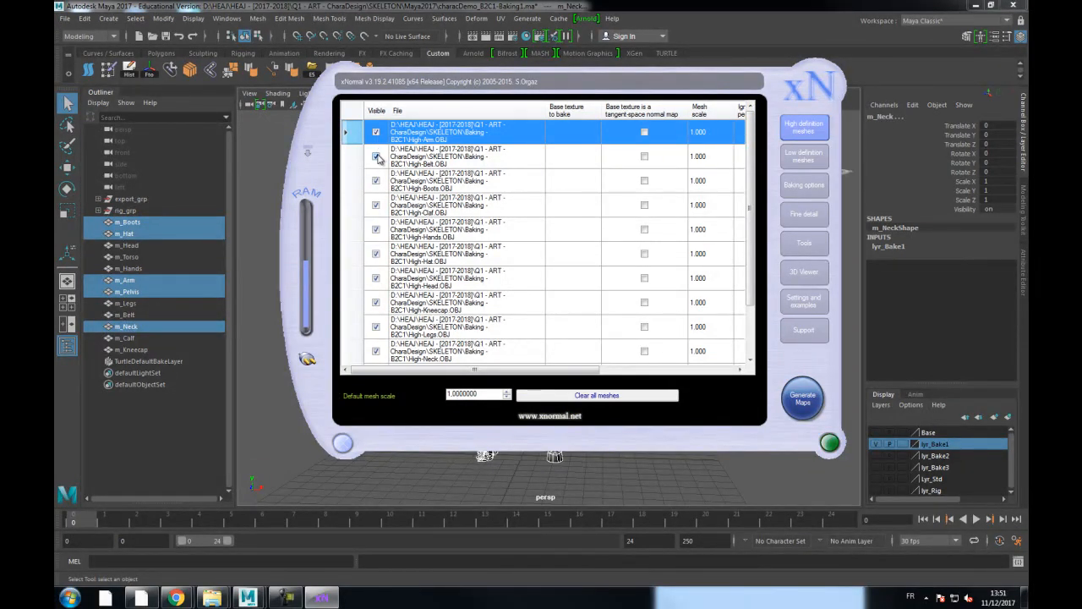
Disable visibility of the High-Belt, High-Claf, High-Hands, High-Head, High-Kneecap, High-Legs and High-Torso meshes
{"action": "left_click", "coordinate": [376, 157]}
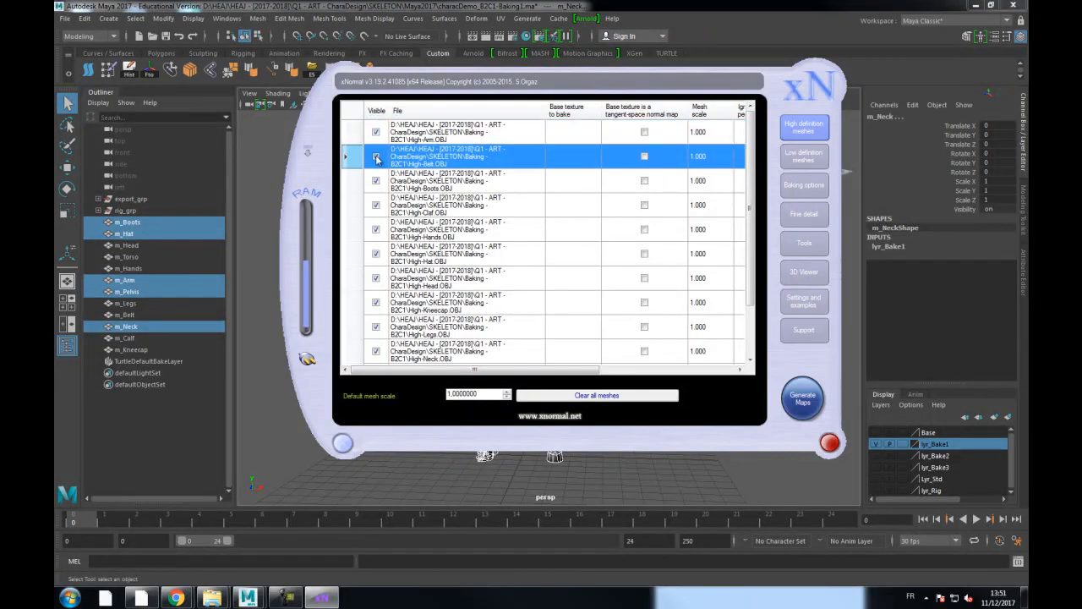
{"action": "left_click", "coordinate": [376, 206]}
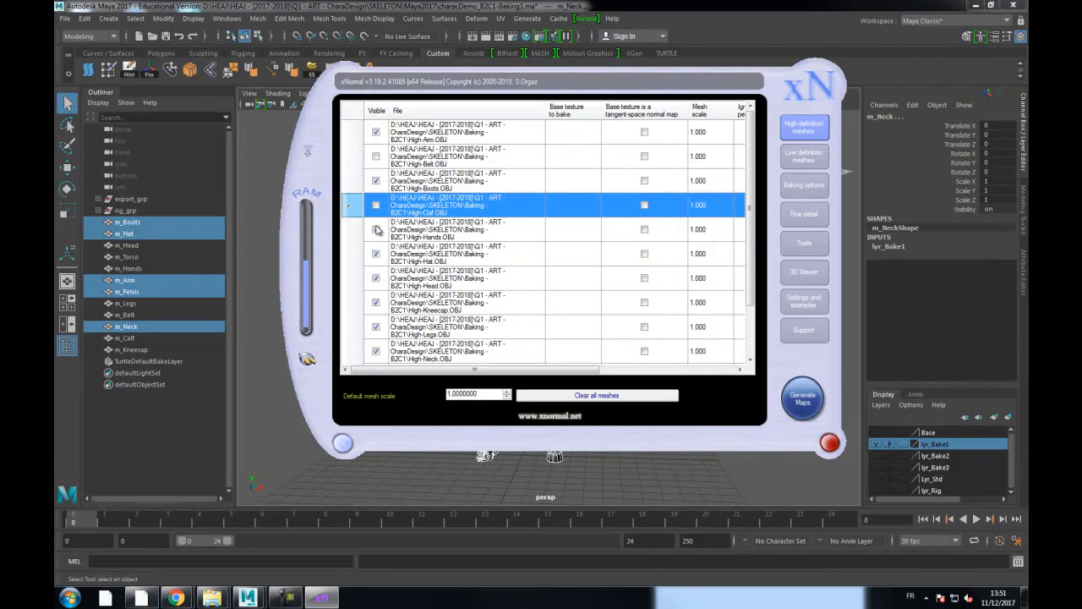
{"action": "left_click", "coordinate": [377, 229]}
{"action": "left_click", "coordinate": [376, 252]}
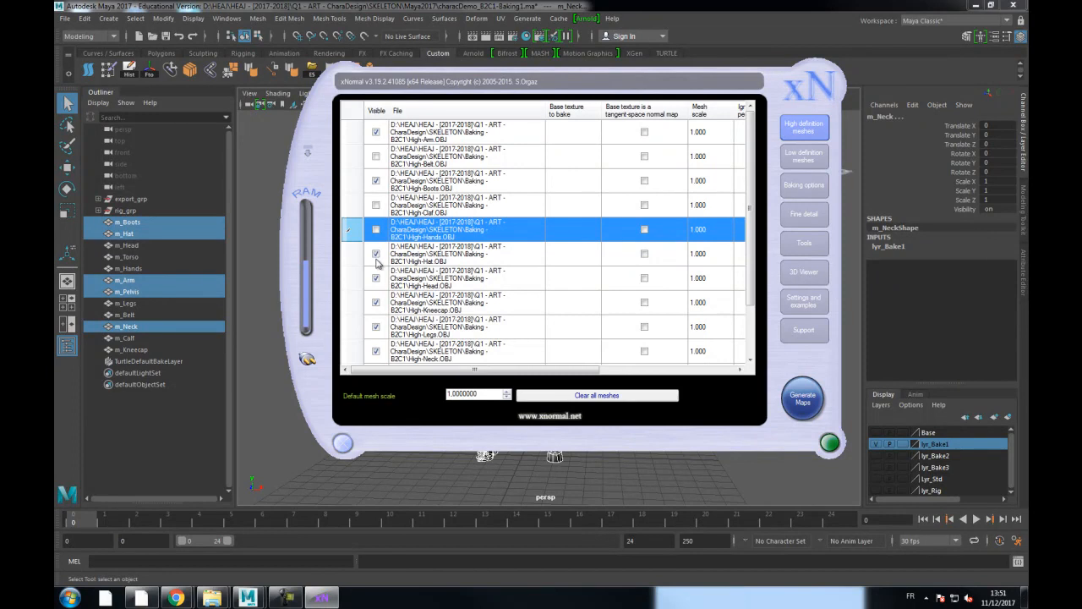
{"action": "left_click", "coordinate": [376, 279]}
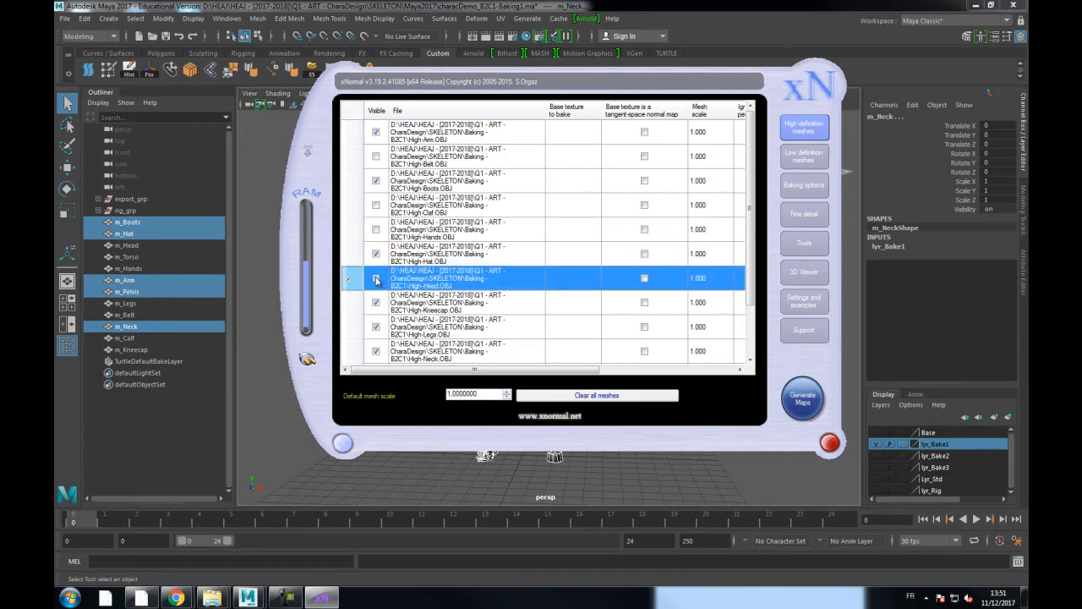
{"action": "left_click", "coordinate": [377, 303]}
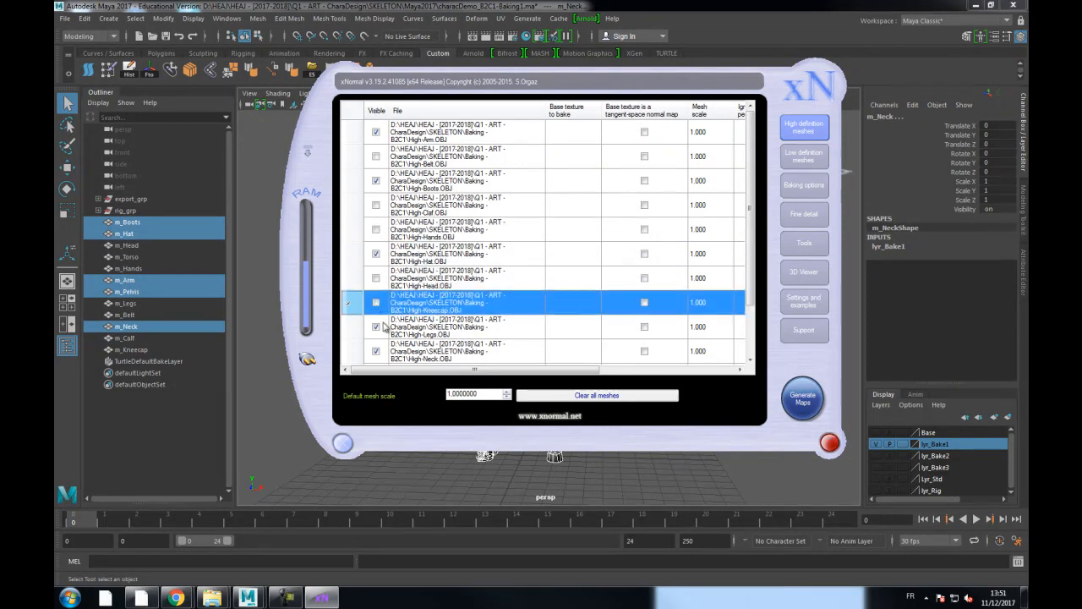
{"action": "scroll", "coordinate": [380, 332], "scroll_direction": "down", "scroll_amount": 1}
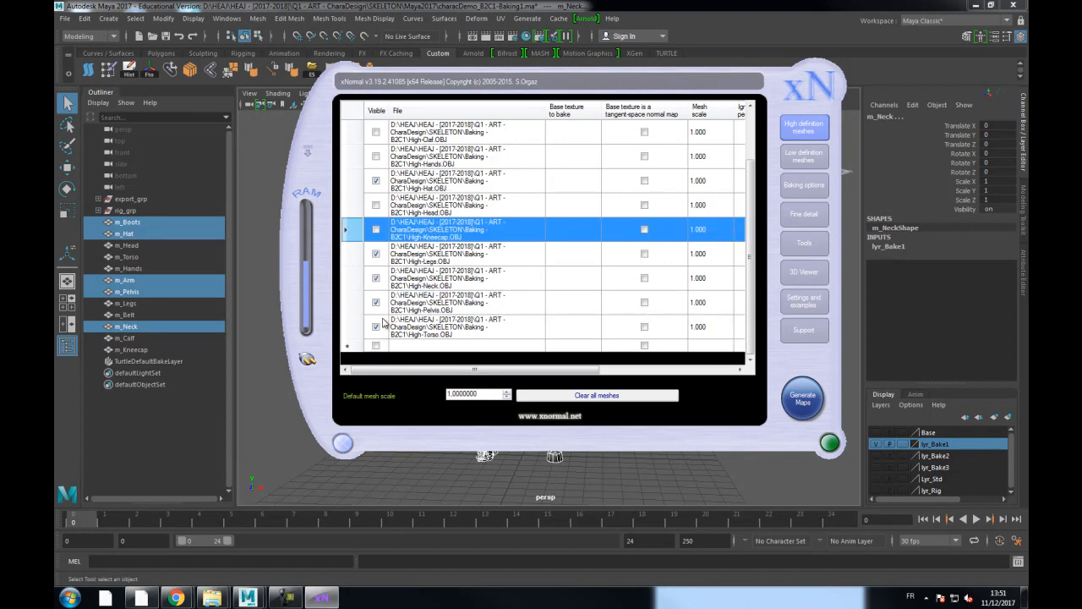
{"action": "left_click", "coordinate": [377, 327]}
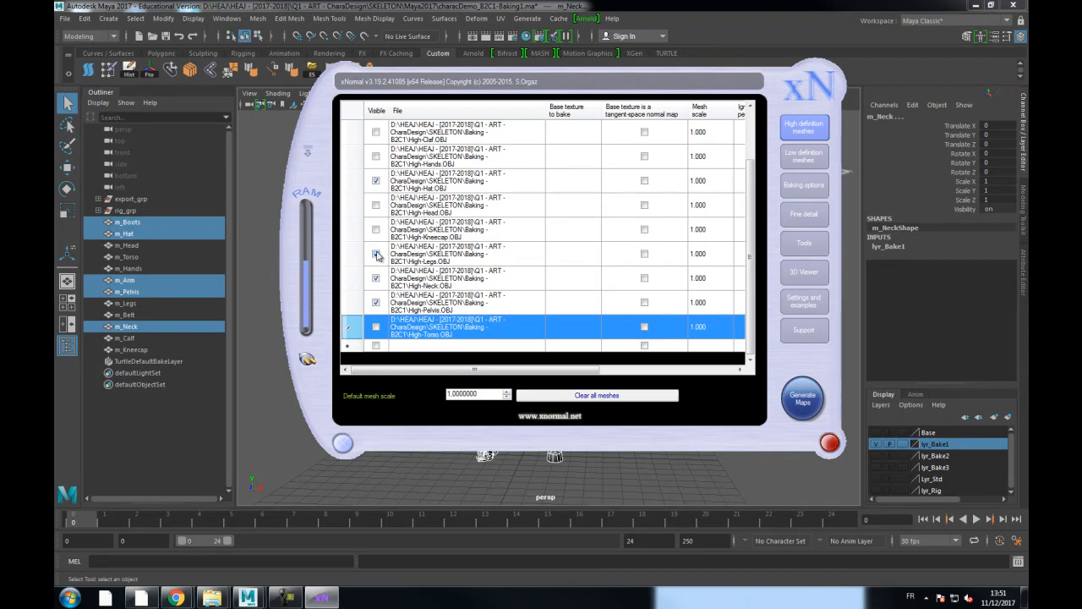
{"action": "left_click", "coordinate": [377, 255]}
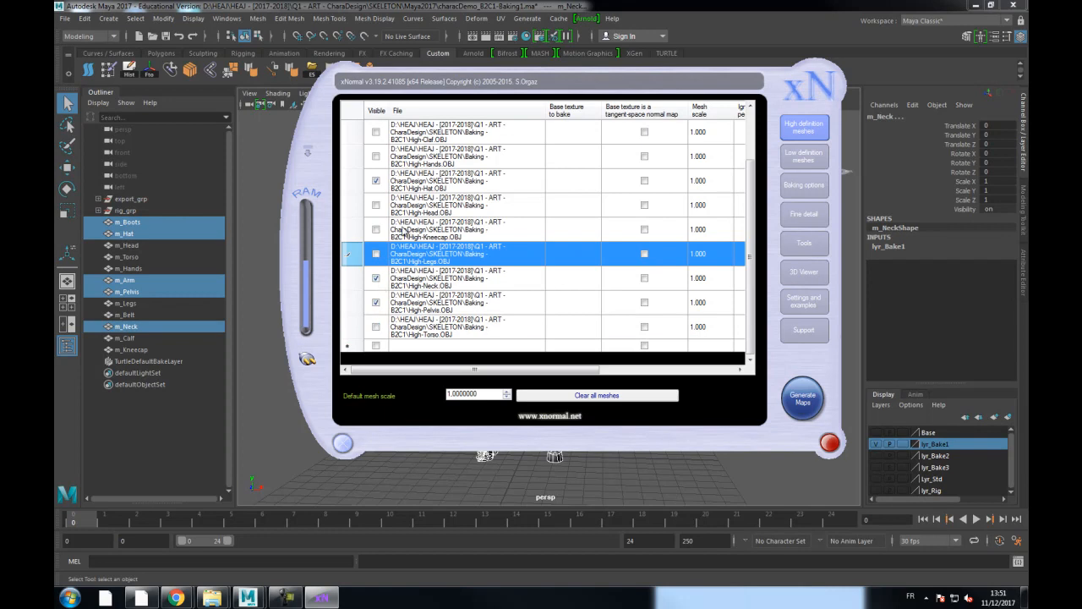
{"action": "scroll", "coordinate": [396, 246], "scroll_direction": "up", "scroll_amount": 1}
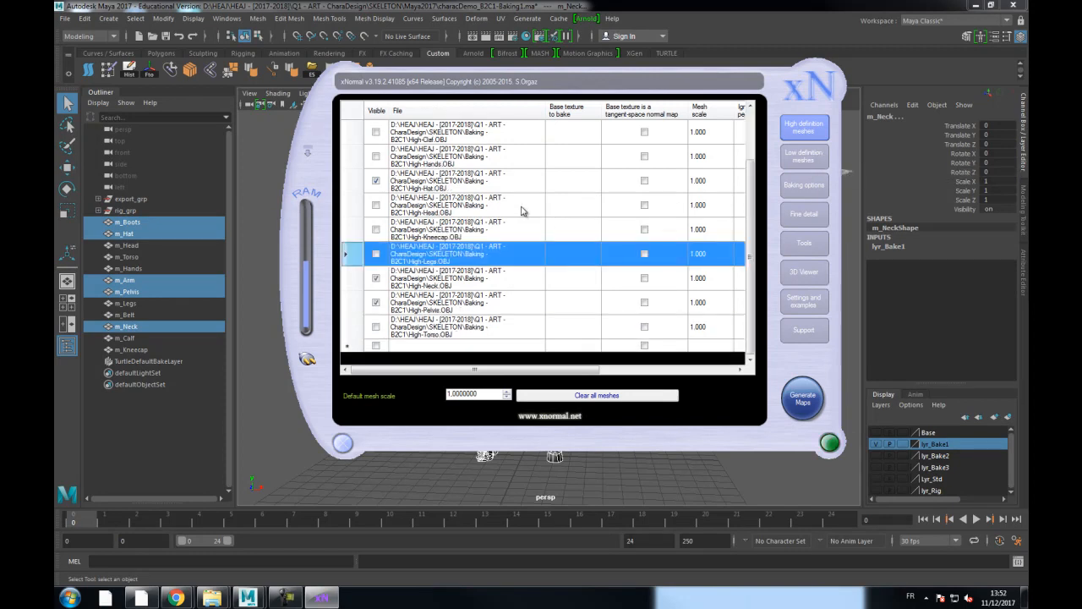
In the low definition meshes list, disable visibility of Low-Belt and every mesh from Low-Claf through Low-Torso
{"action": "left_click", "coordinate": [803, 157]}
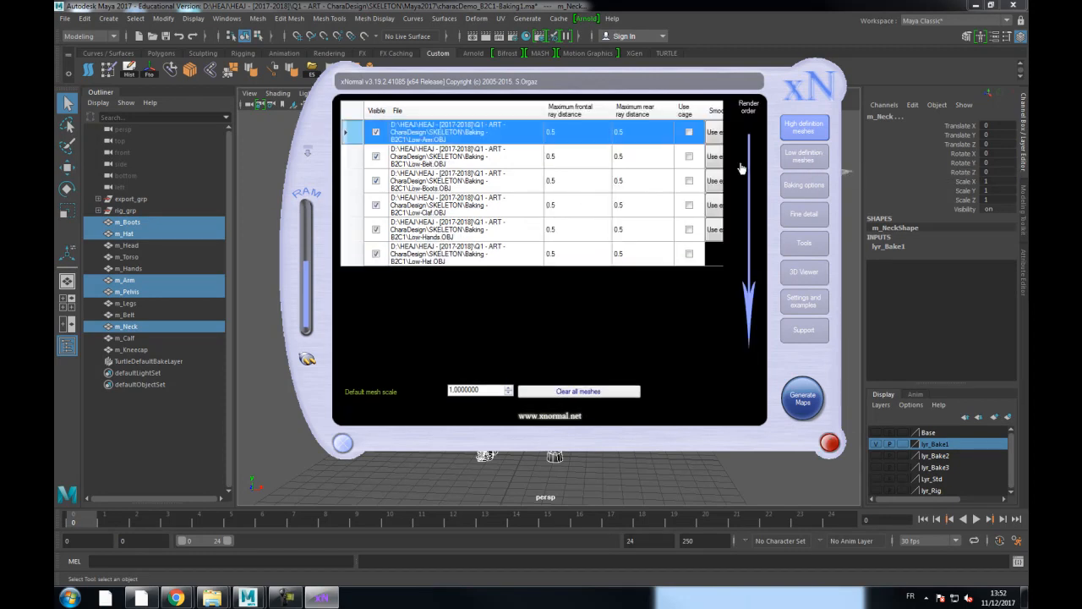
{"action": "left_click", "coordinate": [376, 157]}
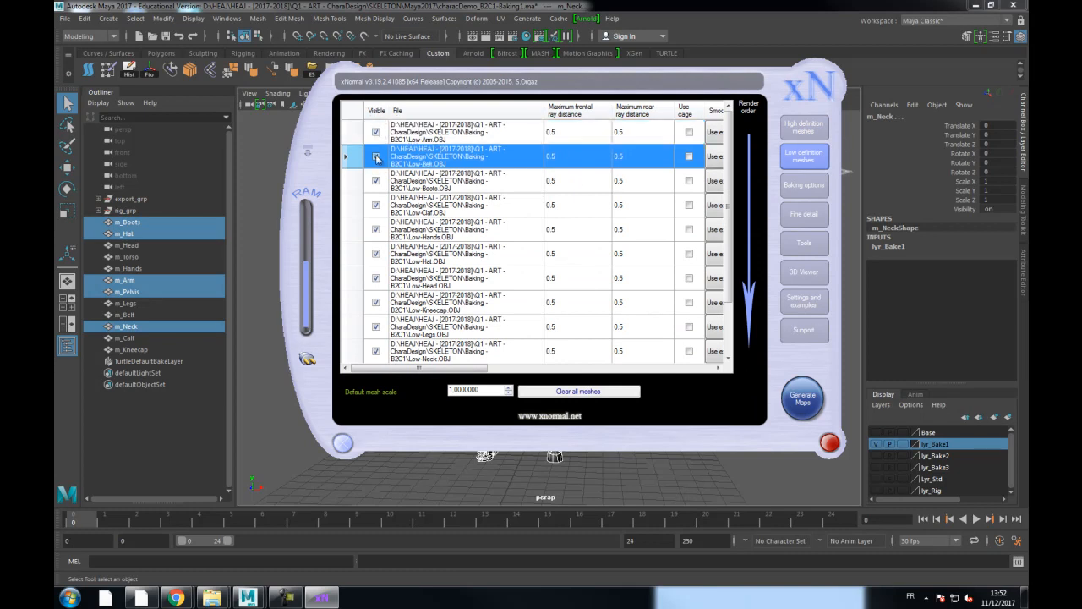
{"action": "left_click", "coordinate": [377, 205]}
{"action": "left_click", "coordinate": [376, 230]}
{"action": "left_click", "coordinate": [376, 253]}
{"action": "left_click", "coordinate": [377, 277]}
{"action": "left_click", "coordinate": [376, 303]}
{"action": "left_click", "coordinate": [377, 327]}
{"action": "left_click", "coordinate": [377, 352]}
{"action": "scroll", "coordinate": [377, 352], "scroll_direction": "down", "scroll_amount": 1}
{"action": "left_click", "coordinate": [377, 304]}
{"action": "left_click", "coordinate": [377, 329]}
{"action": "left_click", "coordinate": [377, 286]}
{"action": "left_click", "coordinate": [377, 330]}
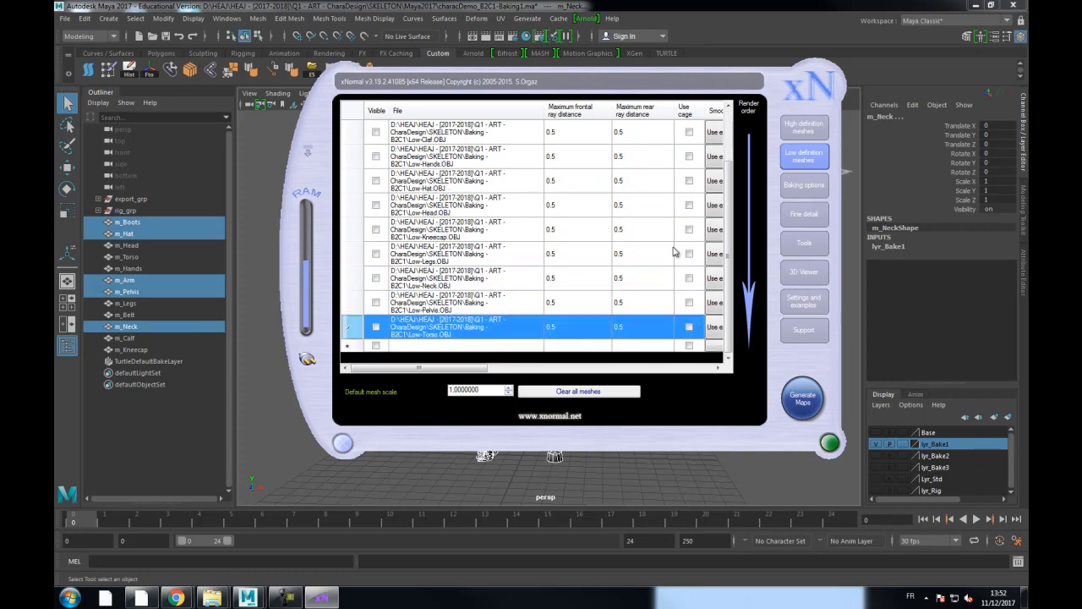
Re-enable visibility of Low-Neck, Low-Pelvis and Low-Hat to match the visible high definition meshes, and generate the maps
{"action": "left_click", "coordinate": [803, 127]}
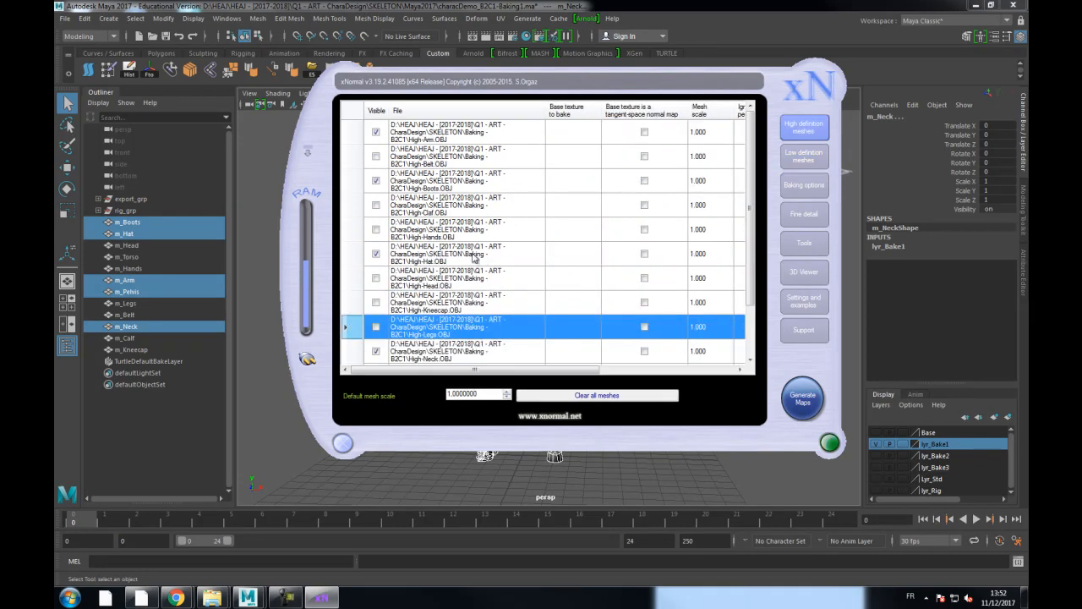
{"action": "left_click", "coordinate": [803, 157]}
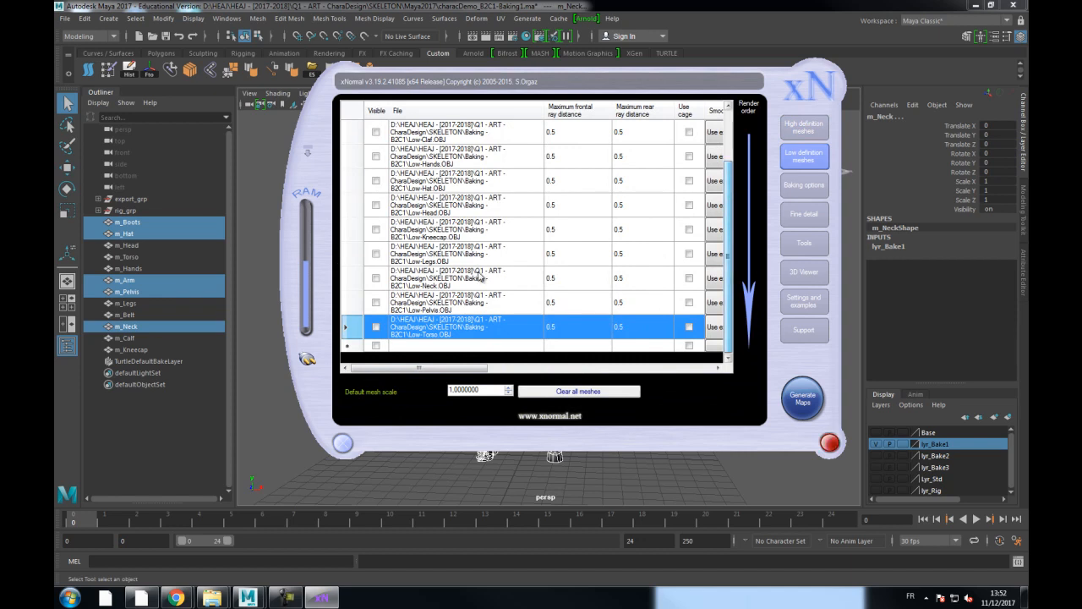
{"action": "left_click", "coordinate": [376, 278]}
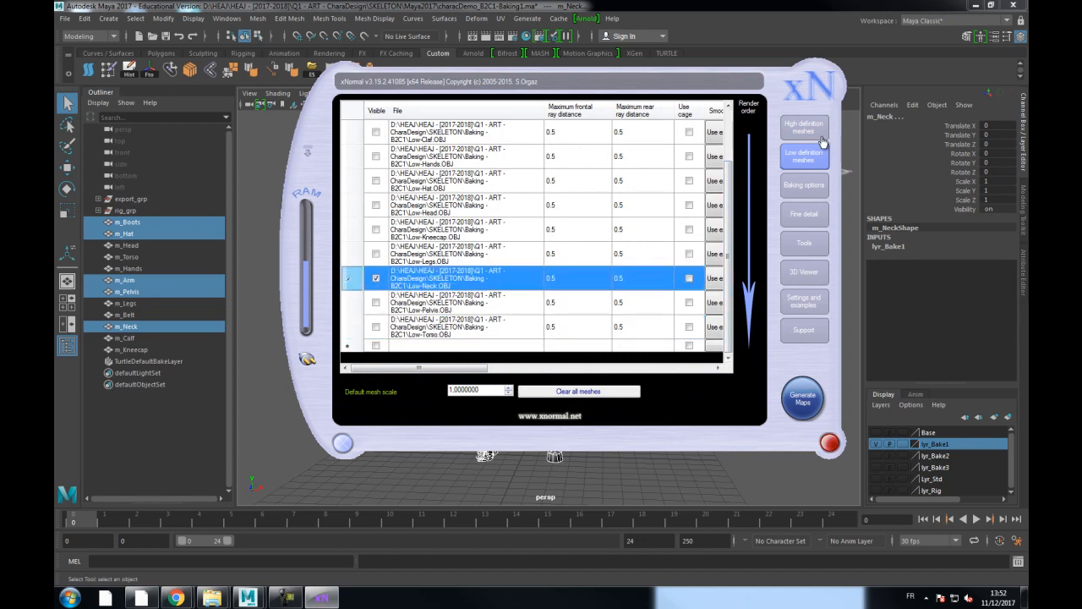
{"action": "left_click", "coordinate": [376, 306]}
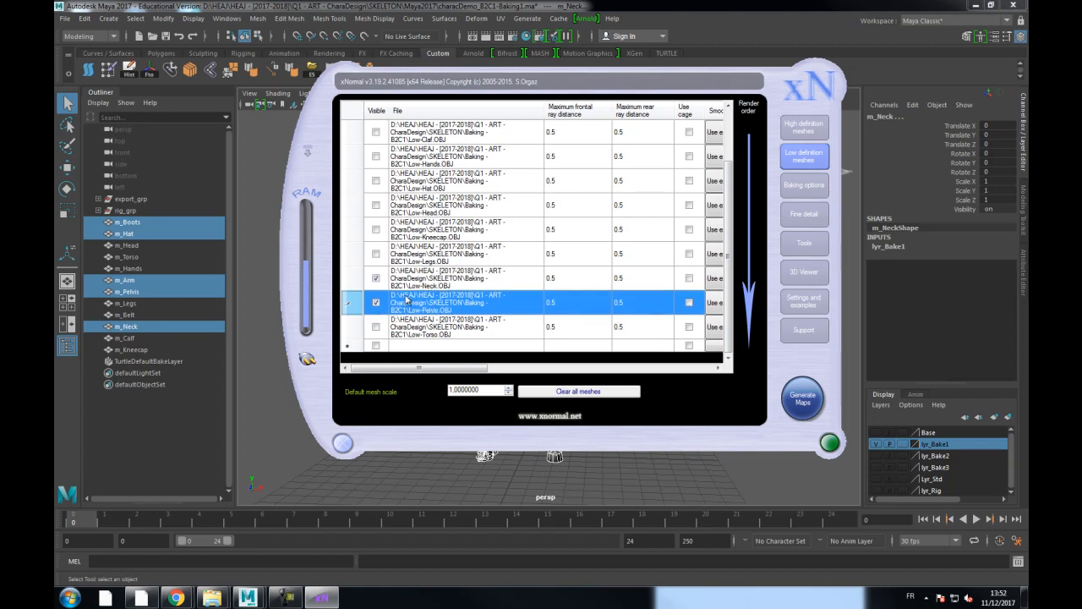
{"action": "left_click", "coordinate": [807, 127]}
{"action": "left_click", "coordinate": [753, 312]}
{"action": "left_click_drag", "start_coordinate": [757, 298], "coordinate": [754, 230]}
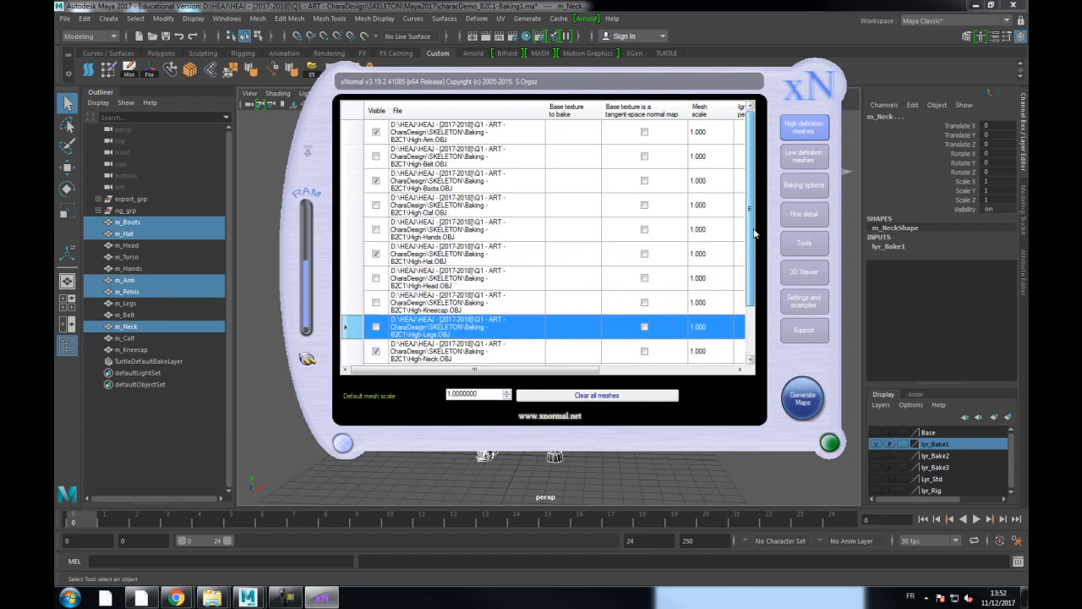
{"action": "left_click", "coordinate": [809, 163]}
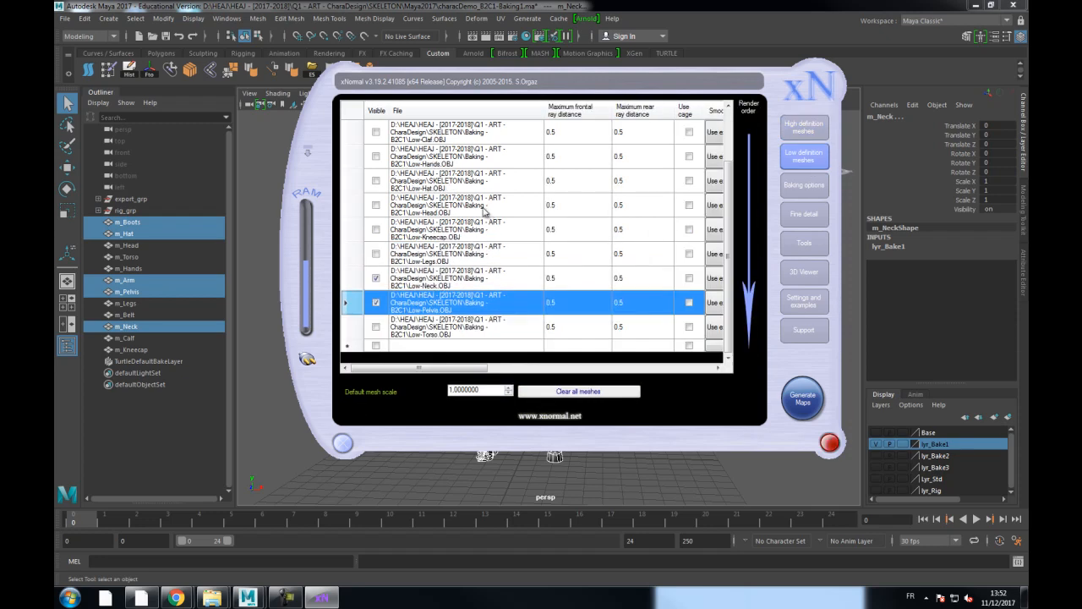
{"action": "left_click", "coordinate": [376, 181]}
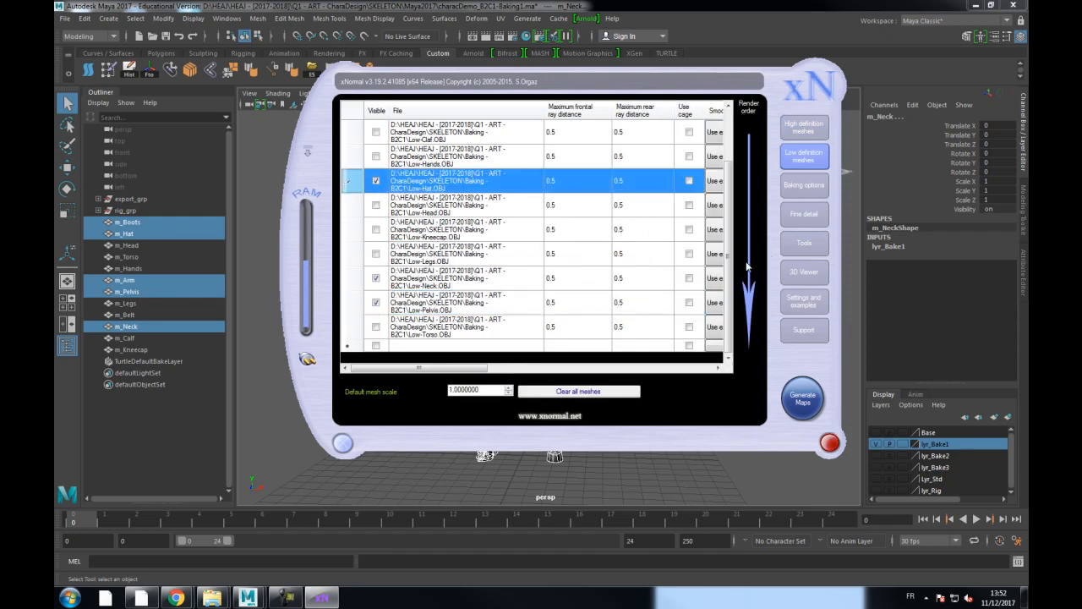
{"action": "left_click_drag", "start_coordinate": [730, 270], "coordinate": [729, 218]}
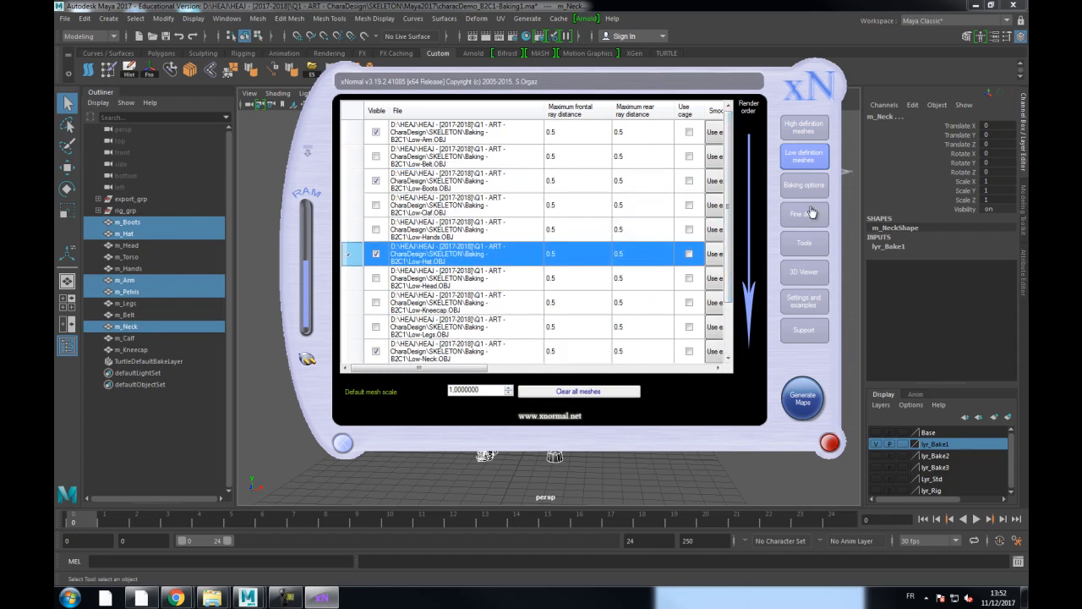
{"action": "left_click", "coordinate": [803, 401]}
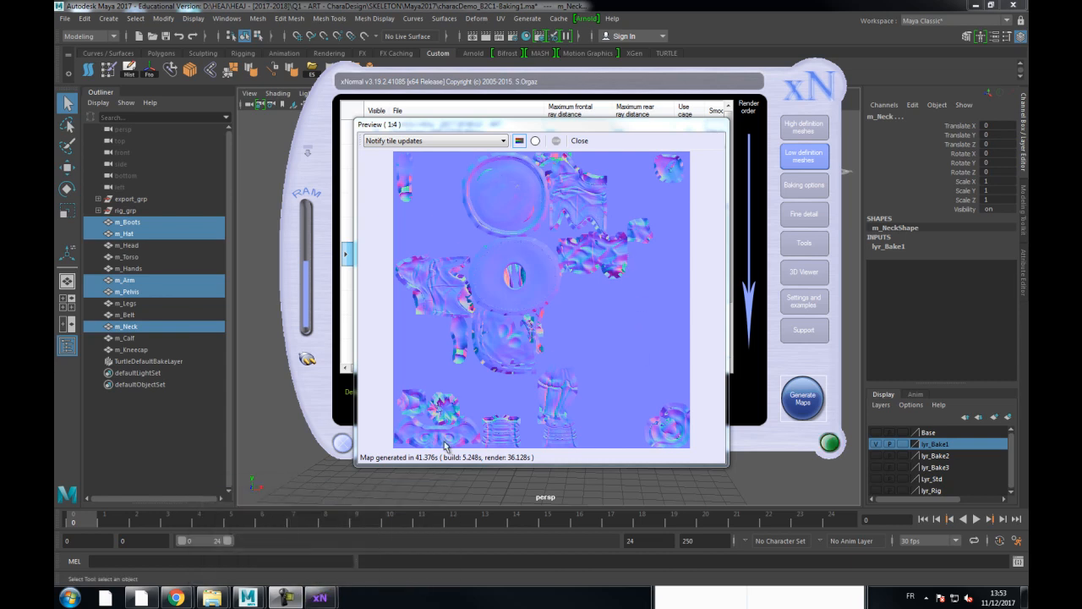
Switch to Maya and create a Blinn material in the Hypershade
{"action": "mouse_move", "coordinate": [255, 583]}
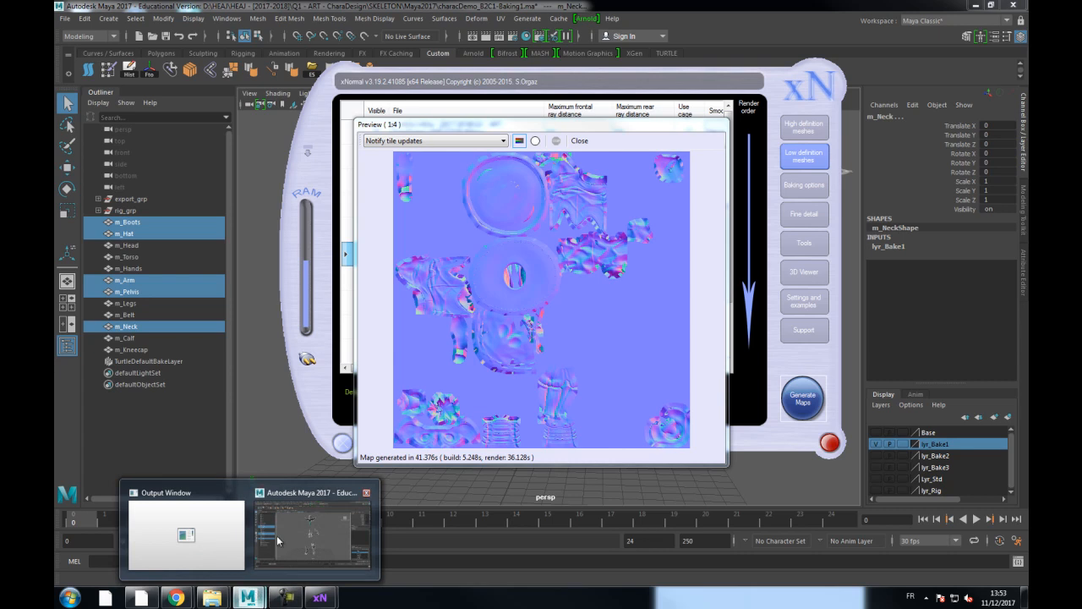
{"action": "left_click", "coordinate": [341, 492]}
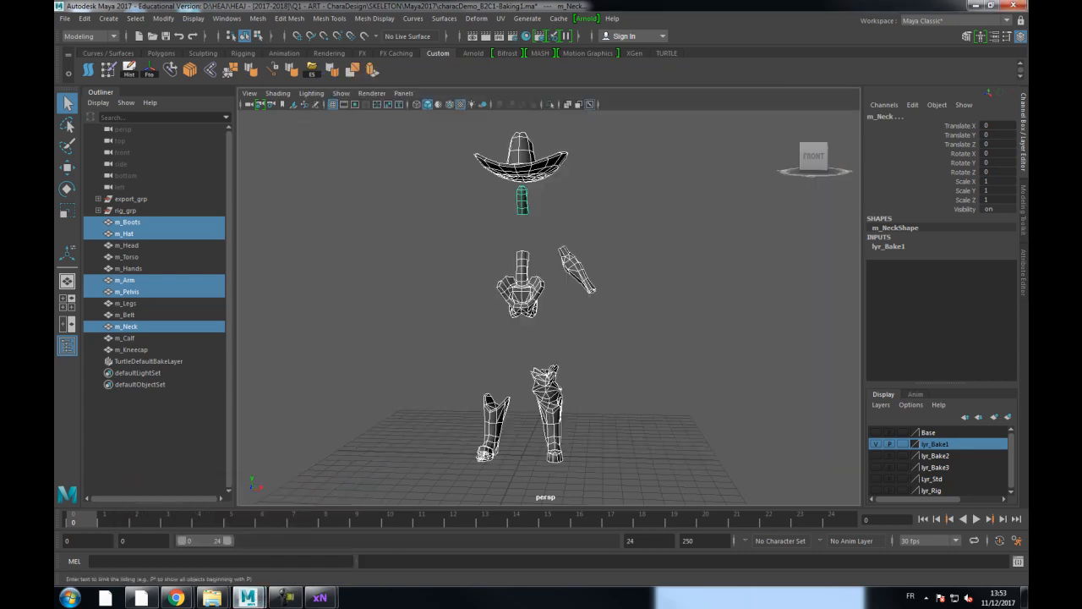
{"action": "left_click_drag", "start_coordinate": [1027, 13], "coordinate": [453, 33]}
{"action": "left_click", "coordinate": [302, 333]}
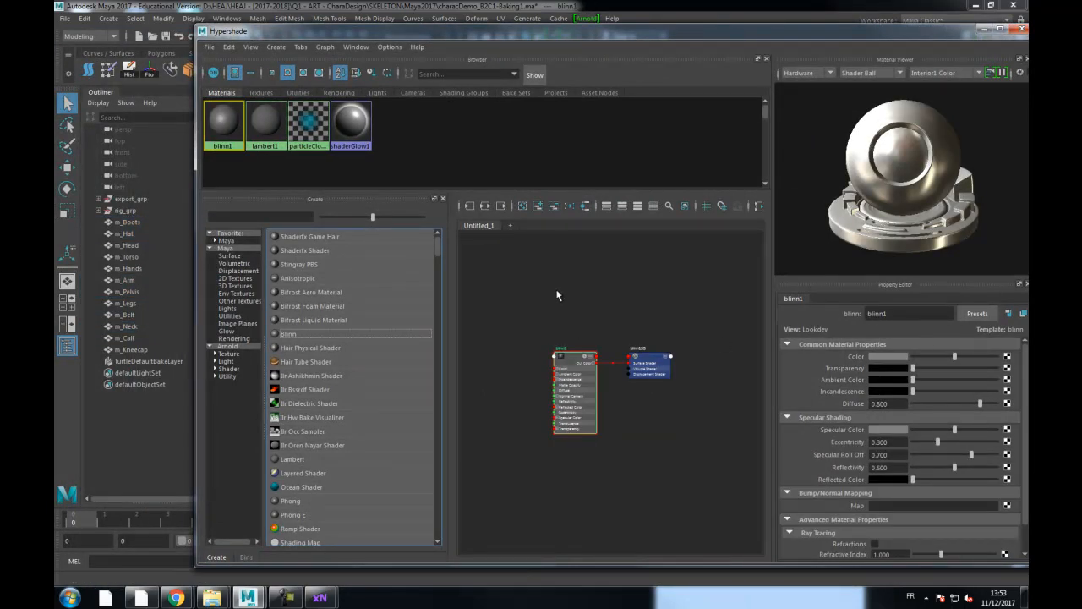
Bring the baked 01_normals texture from the Baking folder into the Hypershade graph and connect it to blinn1 as its normal map
{"action": "left_click", "coordinate": [156, 528]}
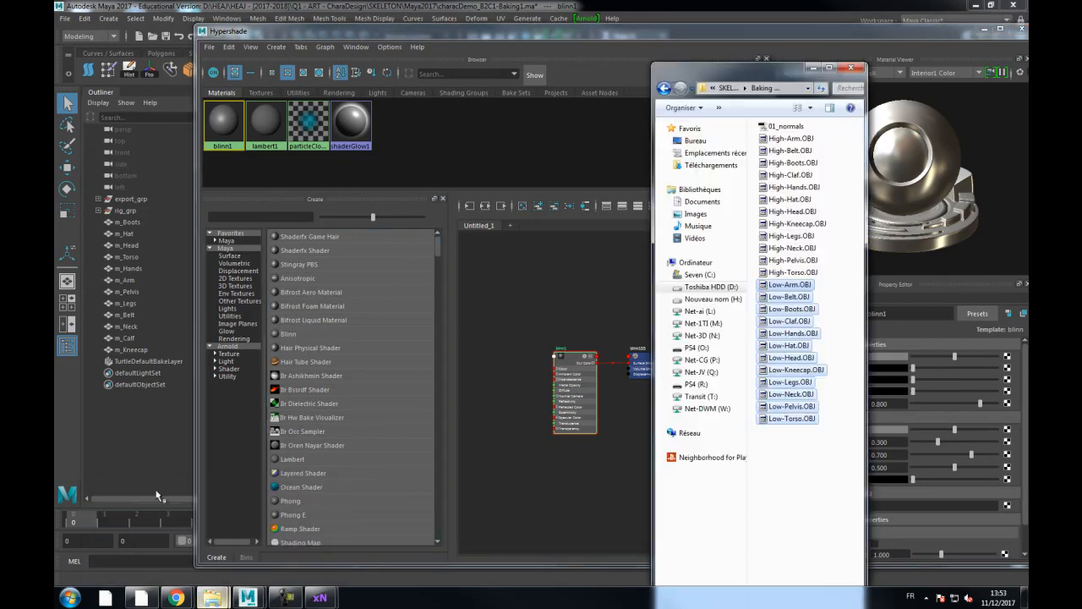
{"action": "left_click", "coordinate": [785, 127]}
{"action": "left_click_drag", "start_coordinate": [786, 131], "coordinate": [549, 315]}
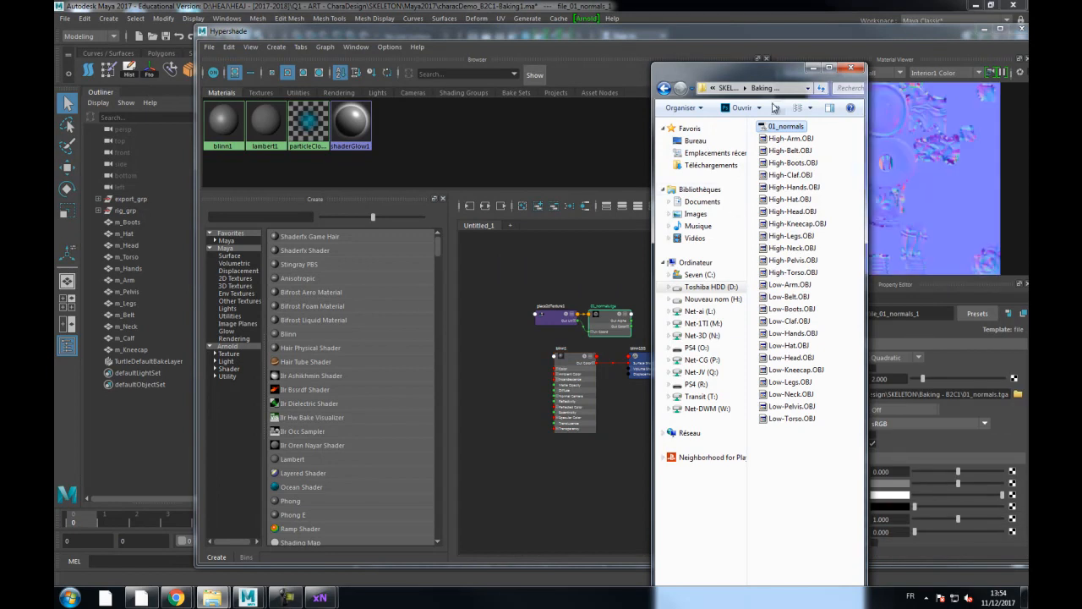
{"action": "left_click", "coordinate": [811, 68]}
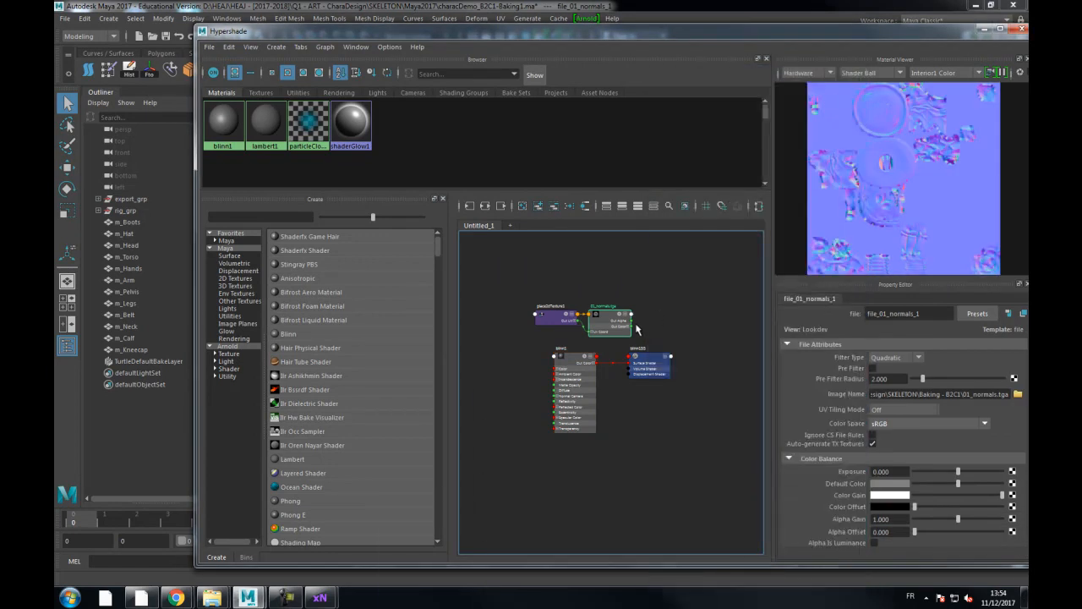
{"action": "key", "text": "a"}
{"action": "left_click_drag", "start_coordinate": [655, 300], "coordinate": [523, 427]}
Assign blinn1 to the selected lyr_Bake1 meshes, move the Hypershade out of the way and clear the selection
{"action": "left_click_drag", "start_coordinate": [626, 31], "coordinate": [771, 356]}
{"action": "middle_click_drag", "start_coordinate": [664, 249], "coordinate": [627, 174], "text": "alt"}
{"action": "right_click_drag", "start_coordinate": [627, 174], "coordinate": [406, 195], "text": "alt"}
{"action": "middle_click_drag", "start_coordinate": [406, 194], "coordinate": [397, 172], "text": "alt"}
{"action": "left_click_drag", "start_coordinate": [433, 157], "coordinate": [571, 314]}
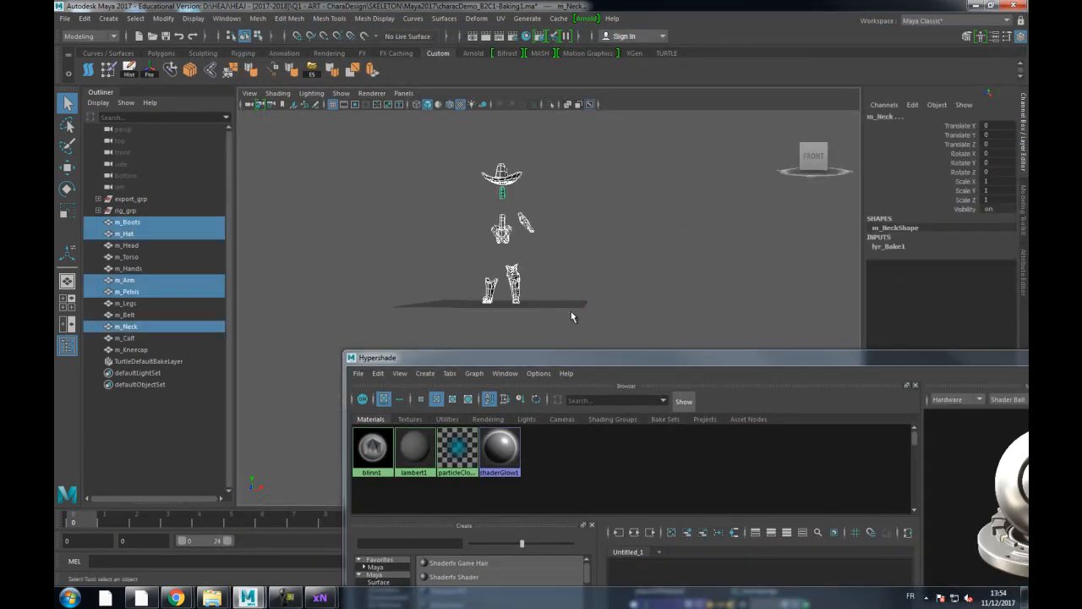
{"action": "right_click_drag", "start_coordinate": [373, 450], "coordinate": [376, 401]}
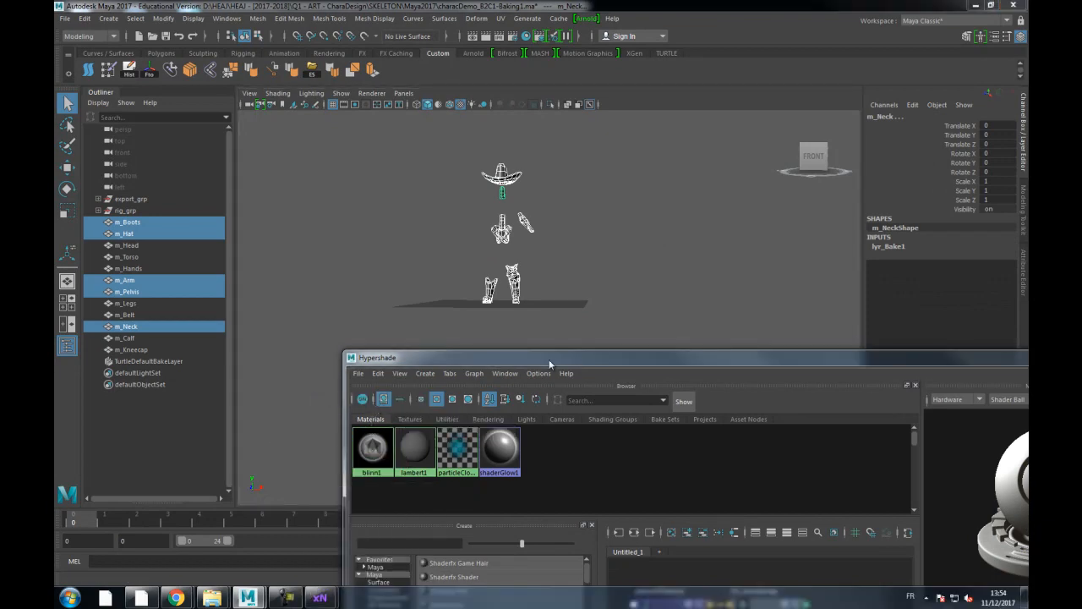
{"action": "left_click_drag", "start_coordinate": [613, 362], "coordinate": [380, 173]}
{"action": "left_click_drag", "start_coordinate": [539, 173], "coordinate": [1081, 159]}
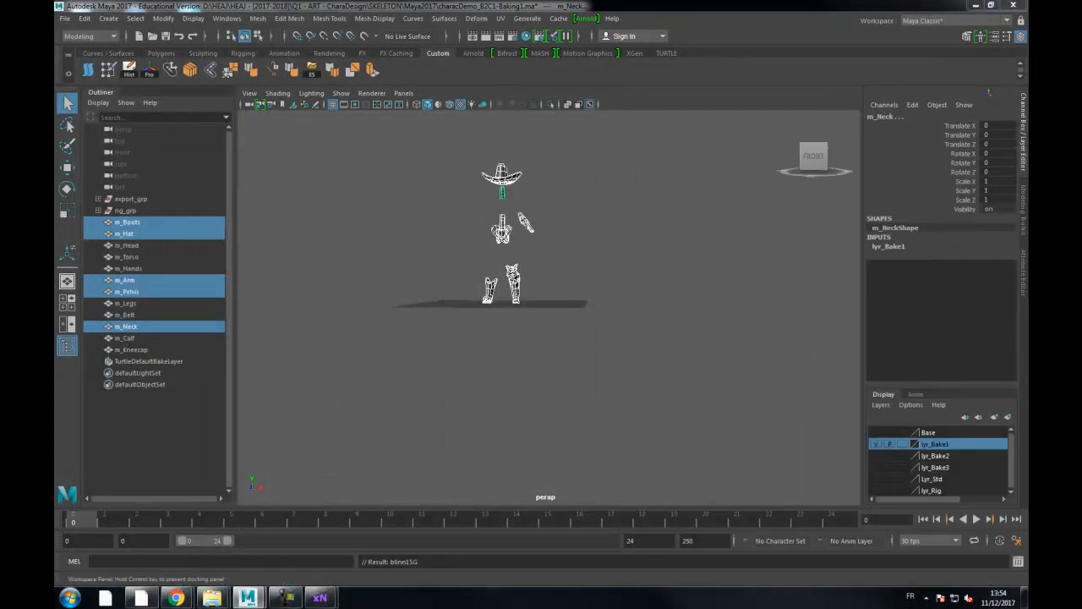
{"action": "left_click", "coordinate": [731, 280]}
Inspect the baked normals on the hat from several angles, checking the crown, hat band and brim
{"action": "left_click_drag", "start_coordinate": [580, 255], "coordinate": [594, 291], "text": "alt"}
{"action": "right_click_drag", "start_coordinate": [594, 290], "coordinate": [739, 291], "text": "alt"}
{"action": "middle_click_drag", "start_coordinate": [435, 254], "coordinate": [537, 386], "text": "alt"}
{"action": "right_click_drag", "start_coordinate": [397, 264], "coordinate": [462, 261], "text": "alt"}
{"action": "middle_click_drag", "start_coordinate": [450, 246], "coordinate": [480, 353], "text": "alt"}
{"action": "left_click_drag", "start_coordinate": [480, 326], "coordinate": [571, 352], "text": "alt"}
{"action": "middle_click_drag", "start_coordinate": [596, 338], "coordinate": [515, 337], "text": "alt"}
{"action": "right_click_drag", "start_coordinate": [516, 337], "coordinate": [571, 306], "text": "alt"}
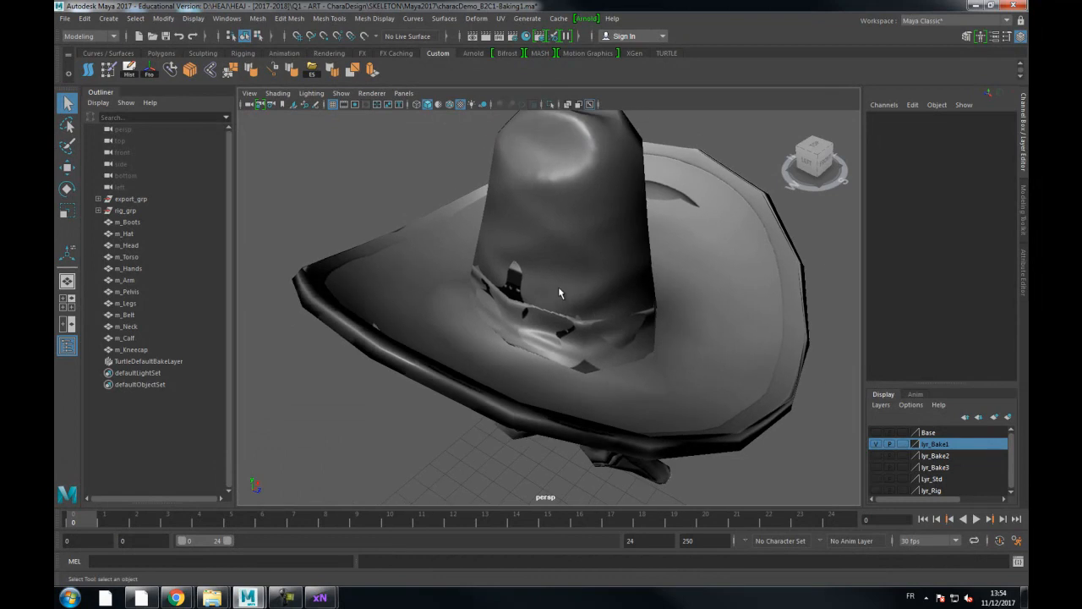
{"action": "left_click_drag", "start_coordinate": [580, 309], "coordinate": [496, 307], "text": "alt"}
{"action": "left_click", "coordinate": [579, 312]}
{"action": "left_click_drag", "start_coordinate": [600, 277], "coordinate": [606, 300], "text": "alt"}
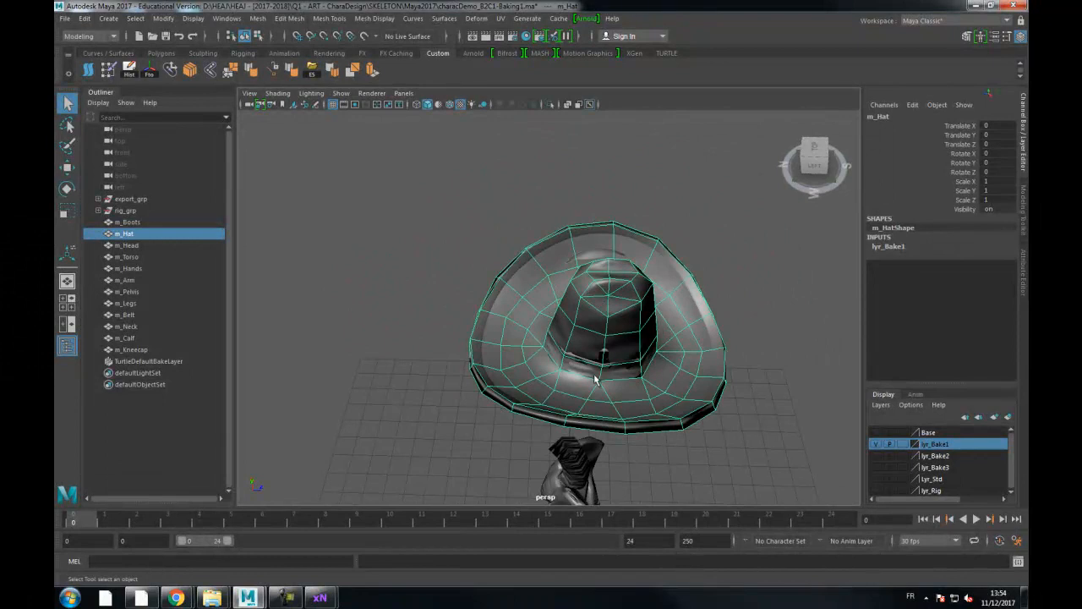
{"action": "left_click_drag", "start_coordinate": [608, 361], "coordinate": [558, 365], "text": "alt"}
Examine the baked normals on the spine, pelvis and arm bones for artifacts
{"action": "right_click_drag", "start_coordinate": [558, 366], "coordinate": [685, 357], "text": "alt"}
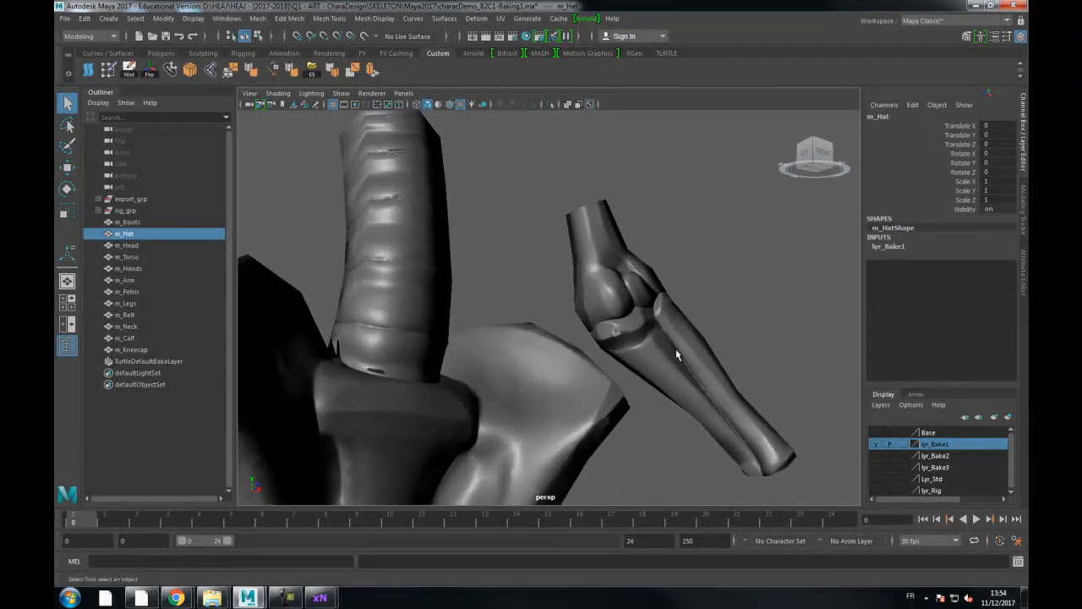
{"action": "left_click_drag", "start_coordinate": [621, 338], "coordinate": [611, 347], "text": "alt"}
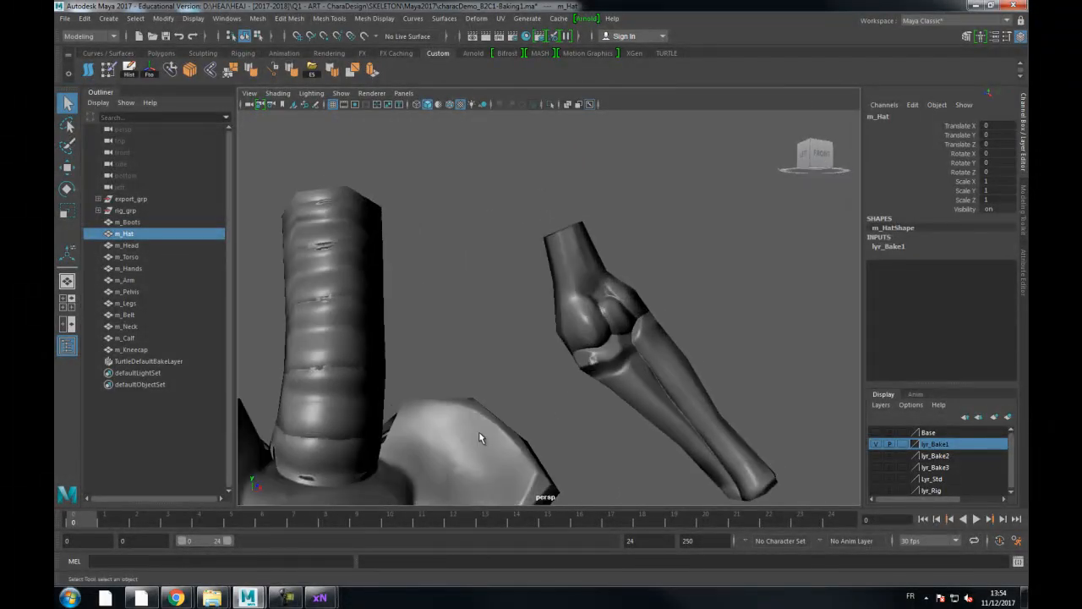
{"action": "left_click_drag", "start_coordinate": [454, 475], "coordinate": [557, 319], "text": "alt"}
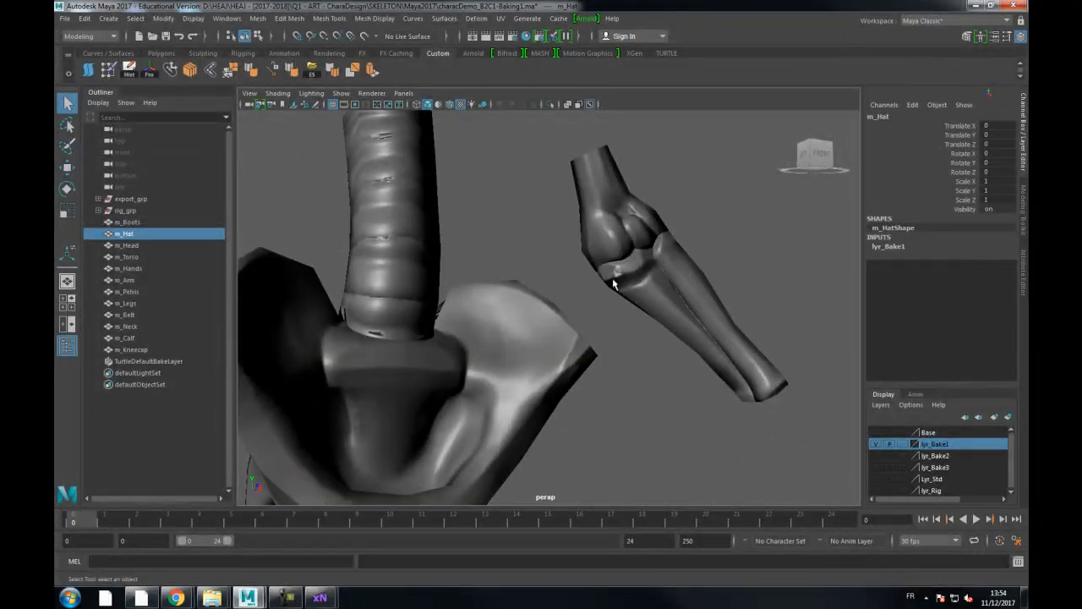
{"action": "left_click_drag", "start_coordinate": [519, 435], "coordinate": [568, 285], "text": "alt"}
{"action": "right_click_drag", "start_coordinate": [567, 285], "coordinate": [511, 297], "text": "alt"}
{"action": "middle_click_drag", "start_coordinate": [507, 403], "coordinate": [510, 254], "text": "alt"}
{"action": "right_click_drag", "start_coordinate": [532, 270], "coordinate": [403, 314], "text": "alt"}
{"action": "middle_click_drag", "start_coordinate": [456, 380], "coordinate": [448, 310], "text": "alt"}
Examine the baked normals on the boots from above, and review all the lyr_Bake1 meshes from the front
{"action": "left_click_drag", "start_coordinate": [449, 313], "coordinate": [514, 372], "text": "alt"}
{"action": "middle_click_drag", "start_coordinate": [504, 390], "coordinate": [480, 357], "text": "alt"}
{"action": "right_click_drag", "start_coordinate": [480, 358], "coordinate": [765, 384], "text": "alt"}
{"action": "middle_click_drag", "start_coordinate": [689, 315], "coordinate": [525, 347], "text": "alt"}
{"action": "left_click_drag", "start_coordinate": [525, 342], "coordinate": [516, 369], "text": "alt"}
{"action": "middle_click_drag", "start_coordinate": [551, 375], "coordinate": [529, 373], "text": "alt"}
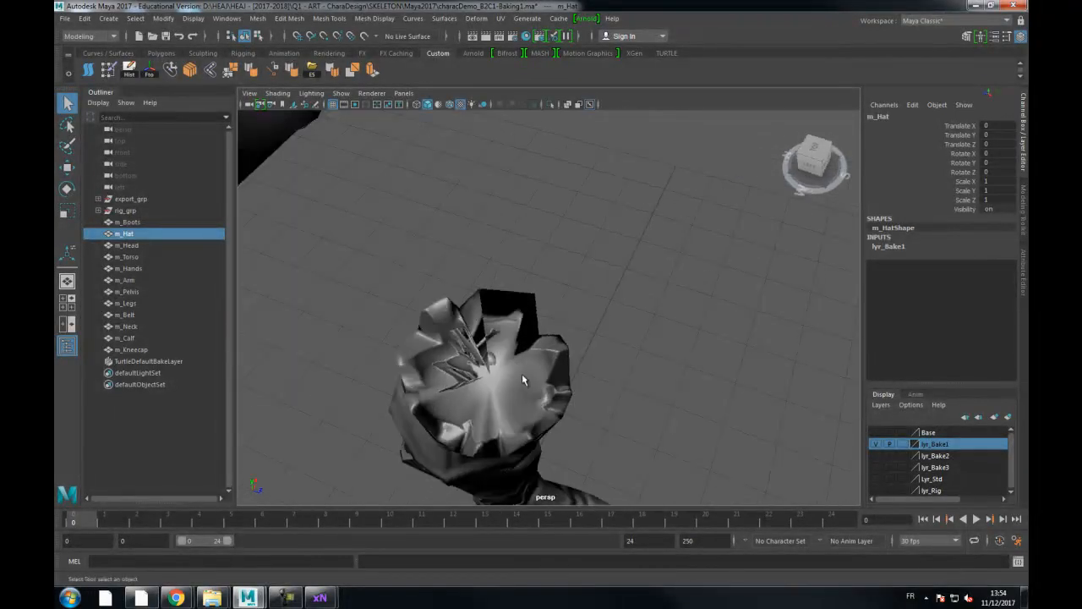
{"action": "right_click_drag", "start_coordinate": [537, 339], "coordinate": [442, 309], "text": "alt"}
{"action": "left_click_drag", "start_coordinate": [442, 311], "coordinate": [433, 287], "text": "alt"}
{"action": "middle_click_drag", "start_coordinate": [439, 296], "coordinate": [506, 335], "text": "alt"}
{"action": "right_click_drag", "start_coordinate": [506, 335], "coordinate": [374, 334], "text": "alt"}
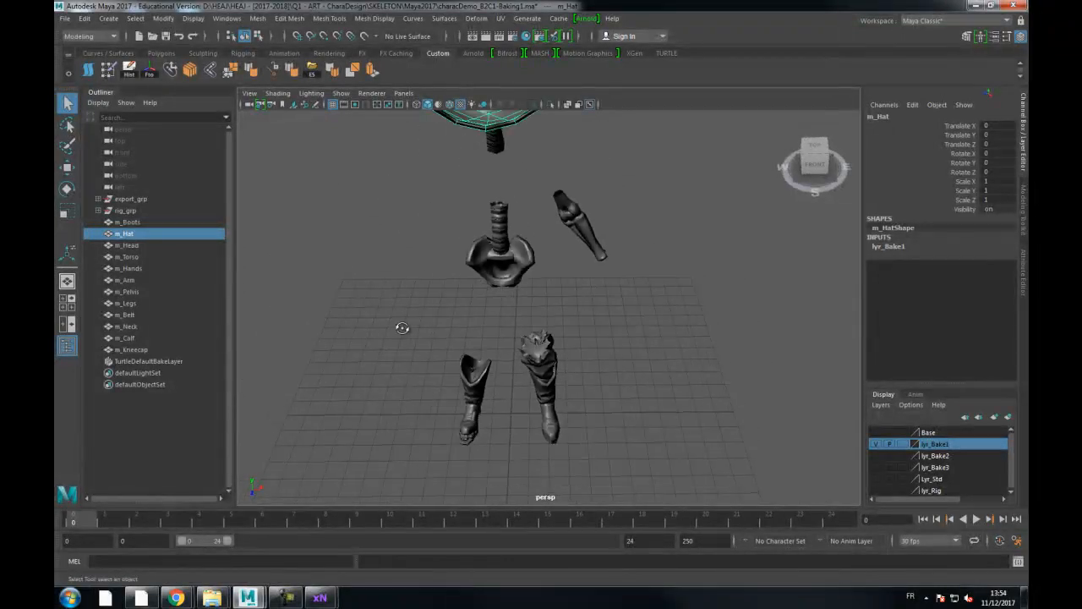
{"action": "left_click_drag", "start_coordinate": [375, 334], "coordinate": [427, 288], "text": "alt"}
{"action": "right_click_drag", "start_coordinate": [428, 288], "coordinate": [375, 290], "text": "alt"}
{"action": "middle_click_drag", "start_coordinate": [375, 290], "coordinate": [389, 341], "text": "alt"}
{"action": "mouse_move", "coordinate": [388, 340]}
{"action": "left_mouse_down", "text": "alt"}
{"action": "mouse_move", "coordinate": [430, 332]}
{"action": "mouse_move", "coordinate": [401, 322]}
{"action": "left_mouse_up", "text": "alt"}
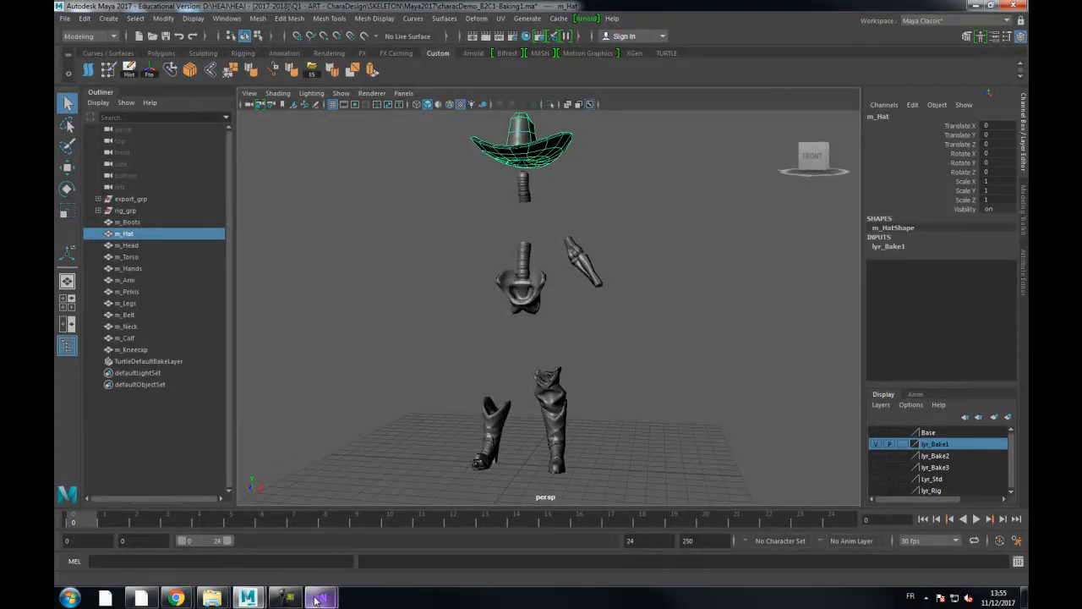
Switch back to xNormal and close the map preview window
{"action": "mouse_move", "coordinate": [319, 597]}
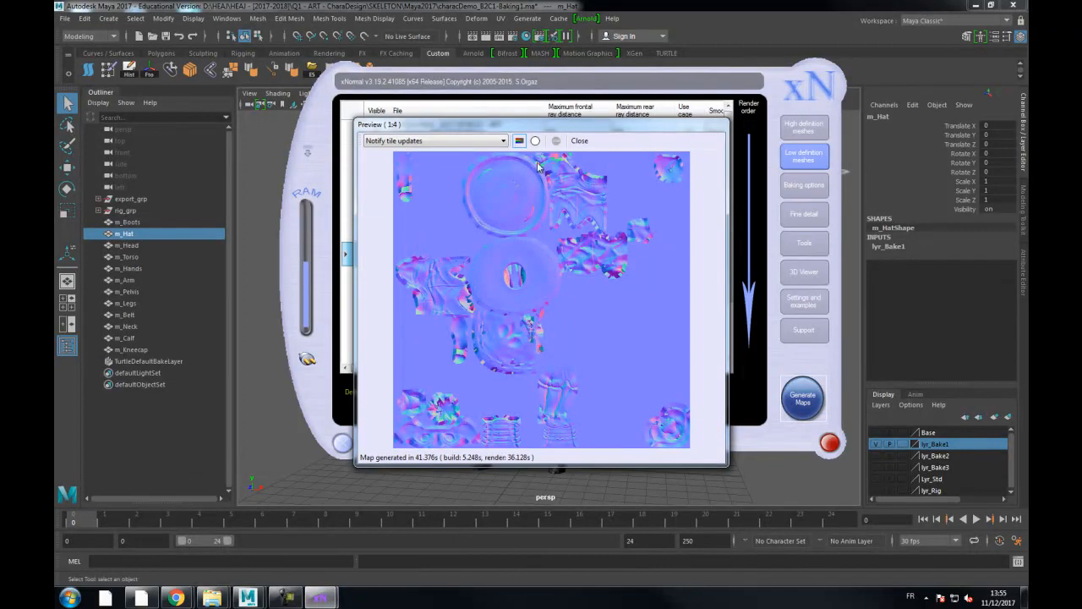
{"action": "left_click_drag", "start_coordinate": [590, 128], "coordinate": [268, 213]}
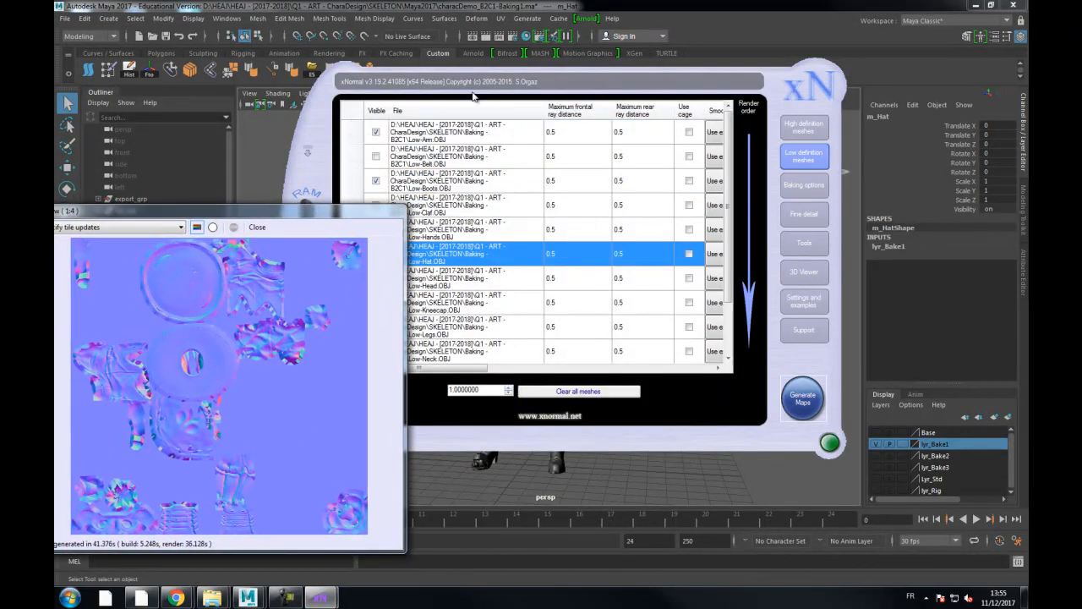
{"action": "left_click", "coordinate": [256, 227]}
Set the mesh scale of every low definition mesh in the list to 0.25
{"action": "left_click_drag", "start_coordinate": [427, 368], "coordinate": [665, 366]}
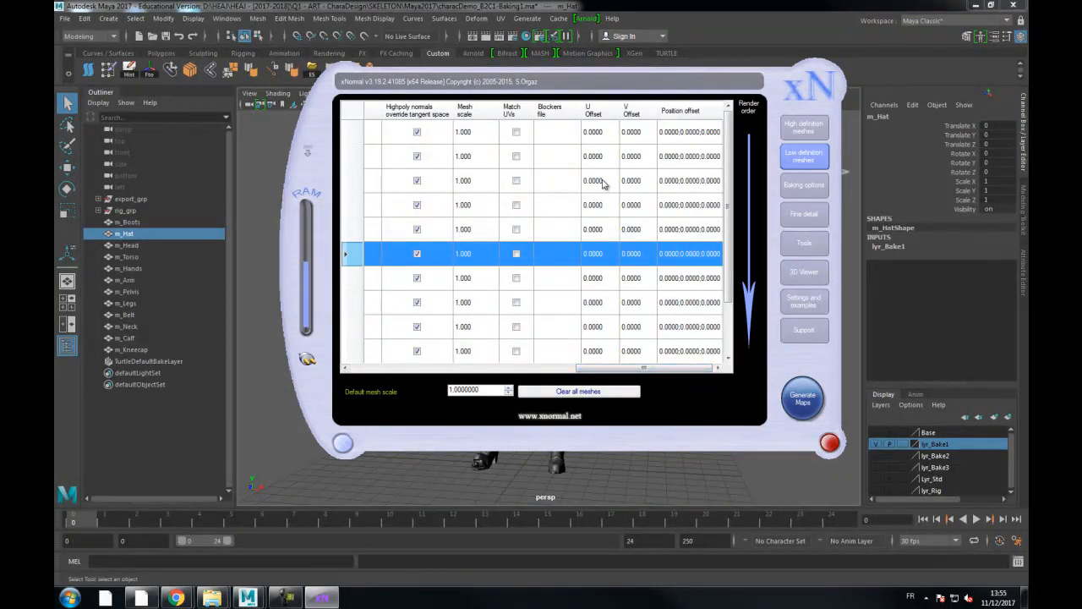
{"action": "left_click", "coordinate": [471, 134]}
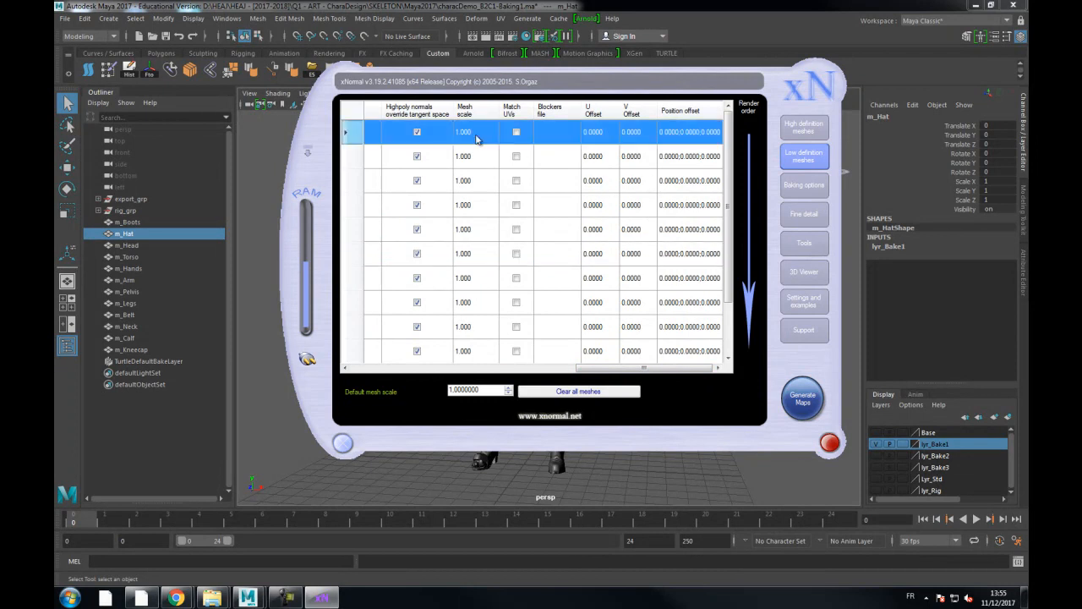
{"action": "left_click", "coordinate": [470, 134]}
{"action": "type", "text": "0.25"}
{"action": "key", "text": "Return"}
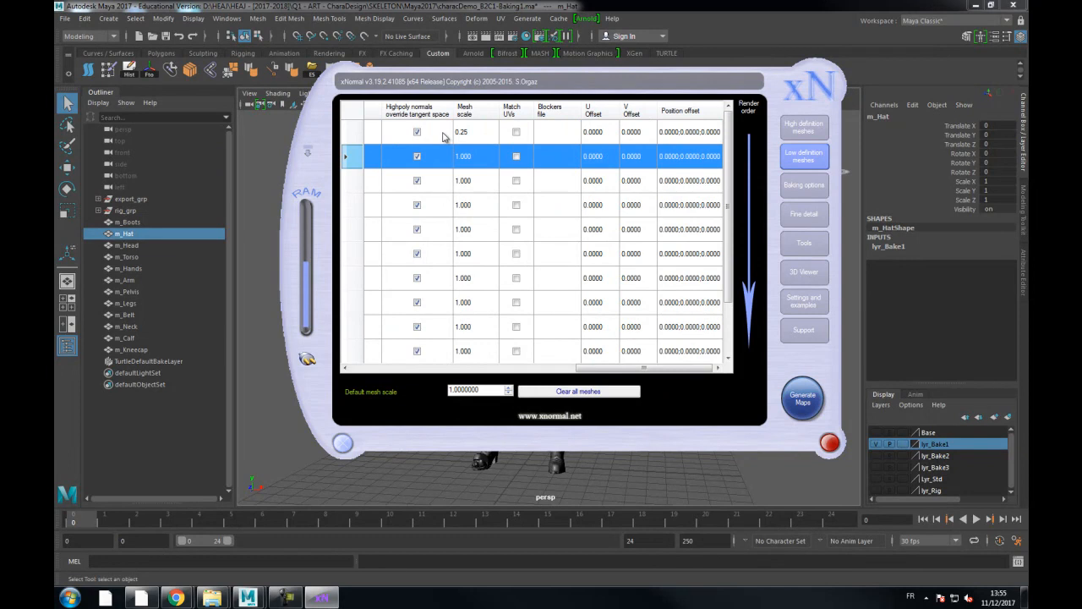
{"action": "type", "text": "."}
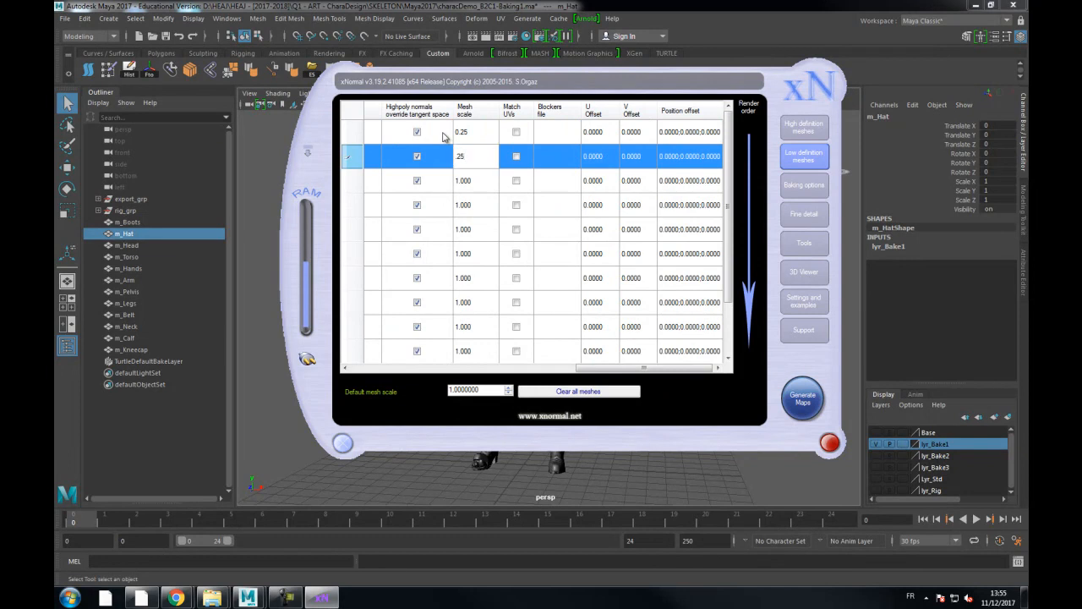
{"action": "type", "text": "25"}
{"action": "key", "text": "Return"}
{"action": "type", "text": ".25"}
{"action": "key", "text": "Return"}
{"action": "type", "text": ".25"}
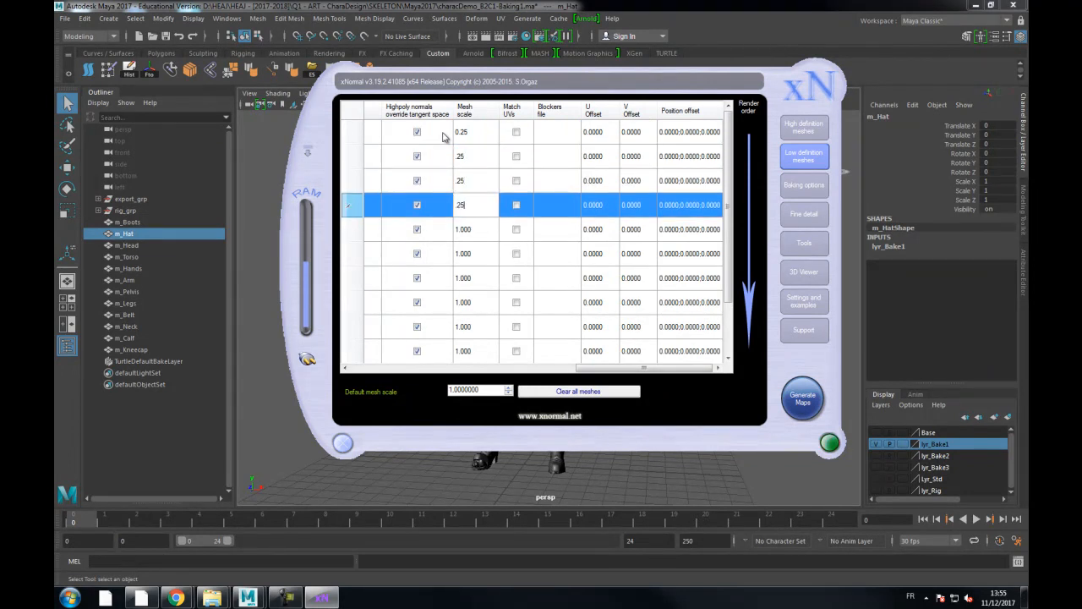
{"action": "key", "text": "Return"}
{"action": "type", "text": ".25"}
{"action": "key", "text": "Return"}
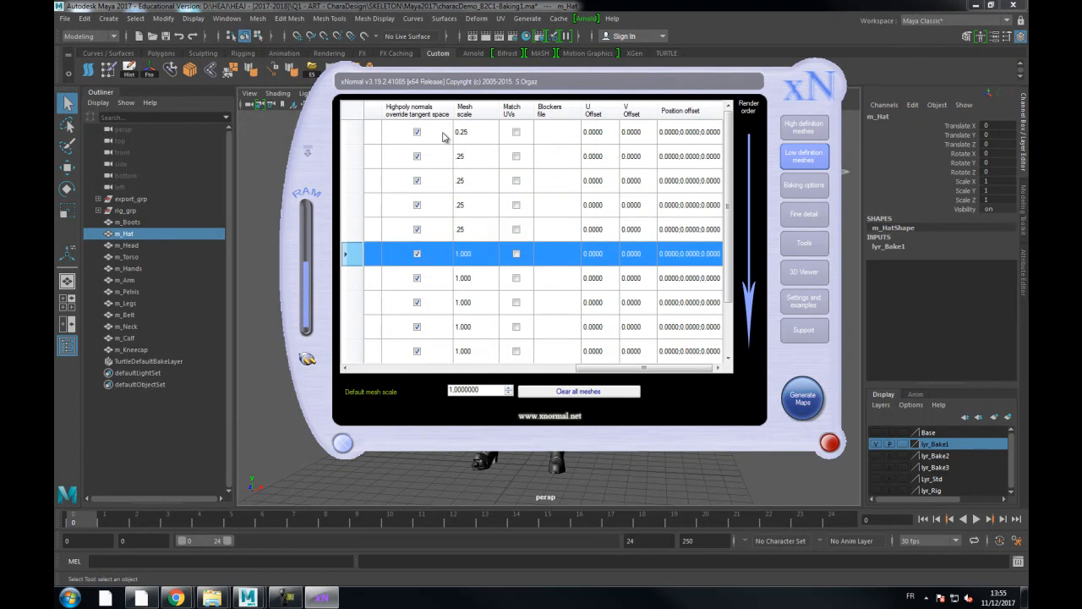
{"action": "type", "text": ".25"}
{"action": "key", "text": "Return"}
{"action": "type", "text": ".25"}
{"action": "key", "text": "Return"}
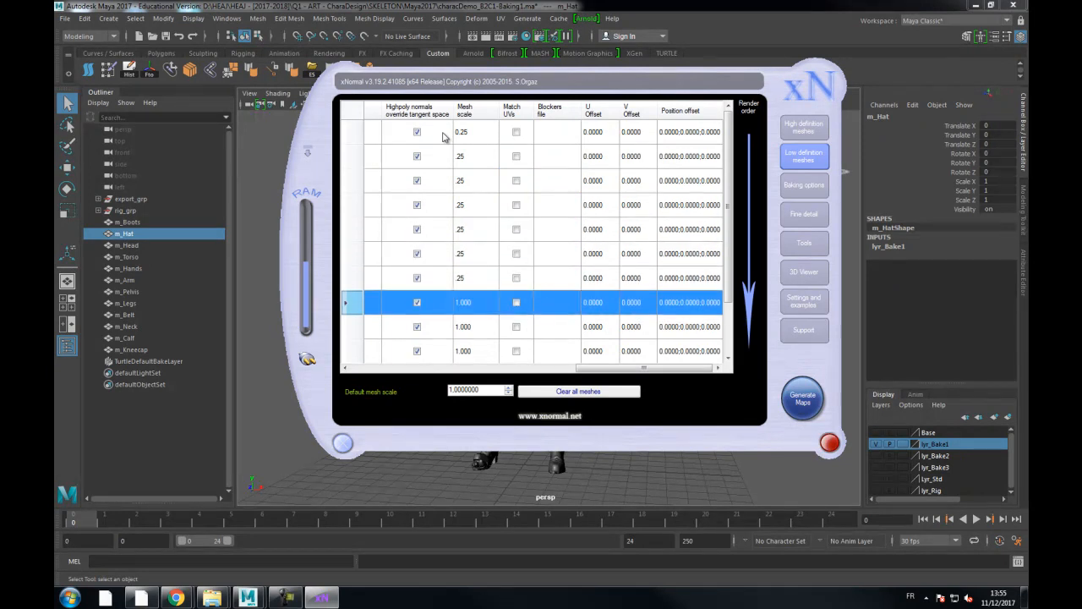
{"action": "type", "text": ".25"}
{"action": "key", "text": "Return"}
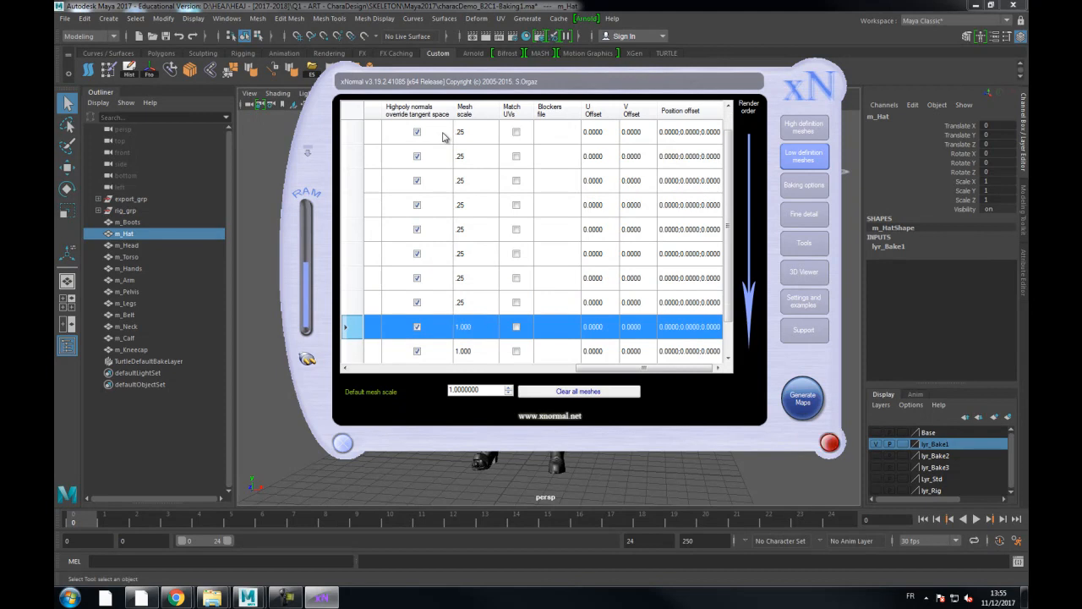
{"action": "type", "text": ".25"}
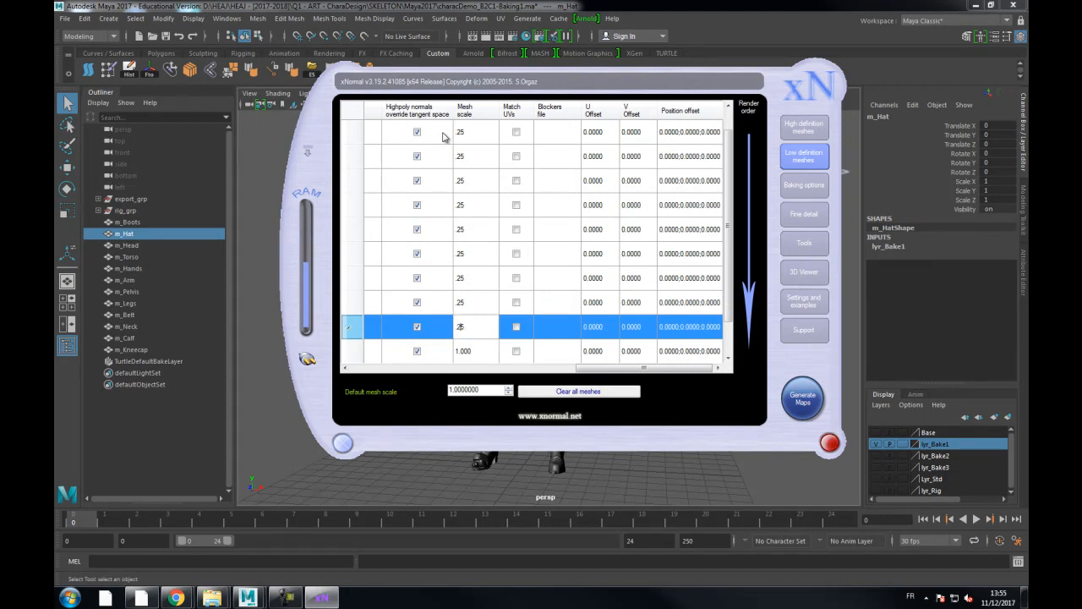
{"action": "key", "text": "Escape"}
{"action": "key", "text": "Delete"}
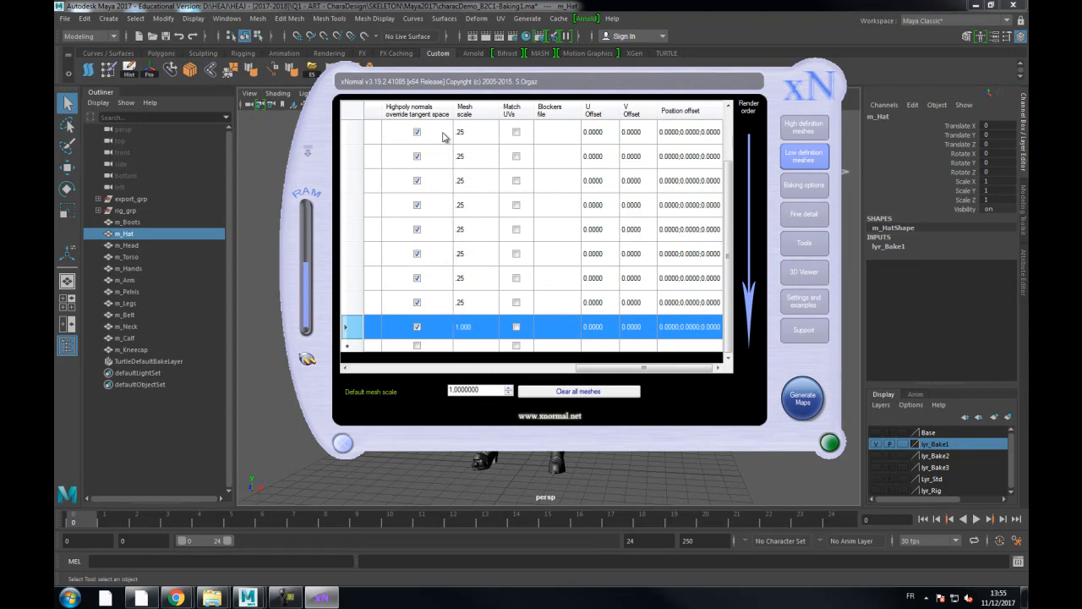
{"action": "type", "text": "."}
{"action": "key", "text": "Return"}
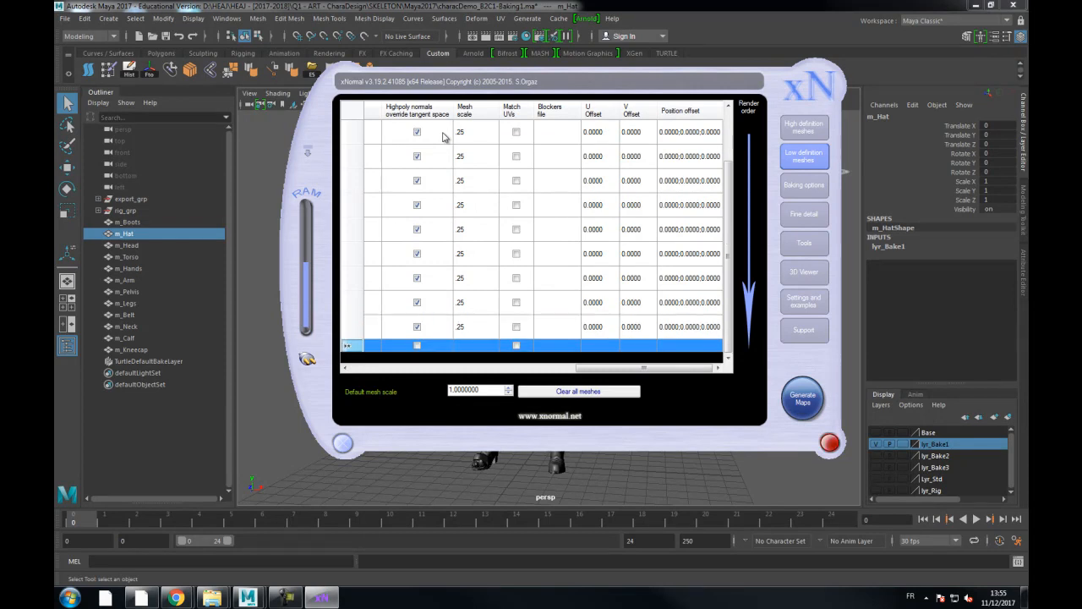
Set the mesh scale of every high definition mesh, from High-Arm.OBJ to High-Torso.OBJ, to 0.25
{"action": "left_click", "coordinate": [798, 131]}
{"action": "left_click", "coordinate": [700, 134]}
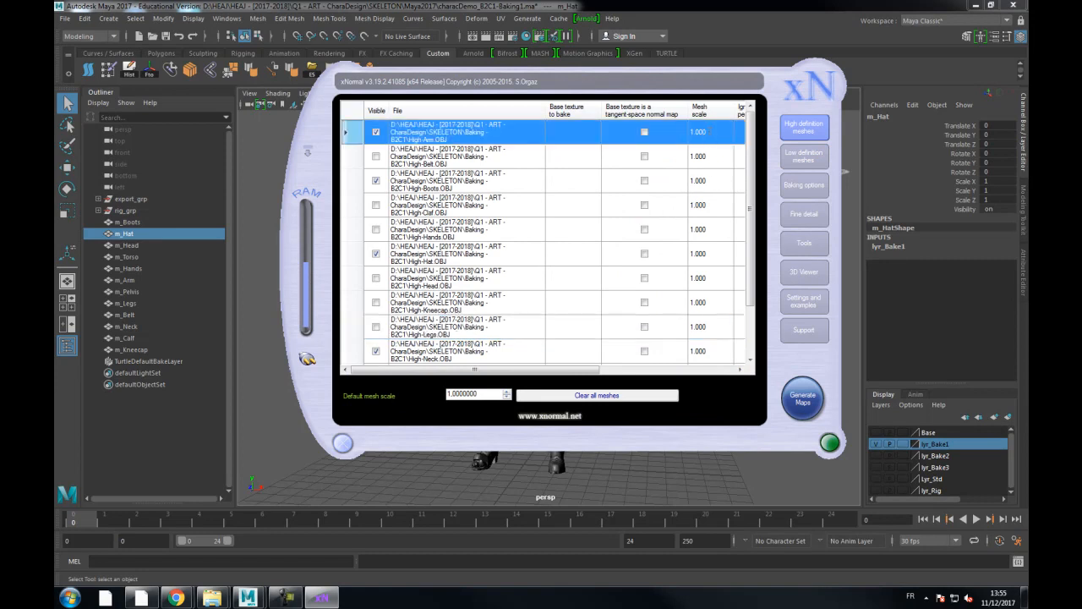
{"action": "left_click", "coordinate": [709, 134]}
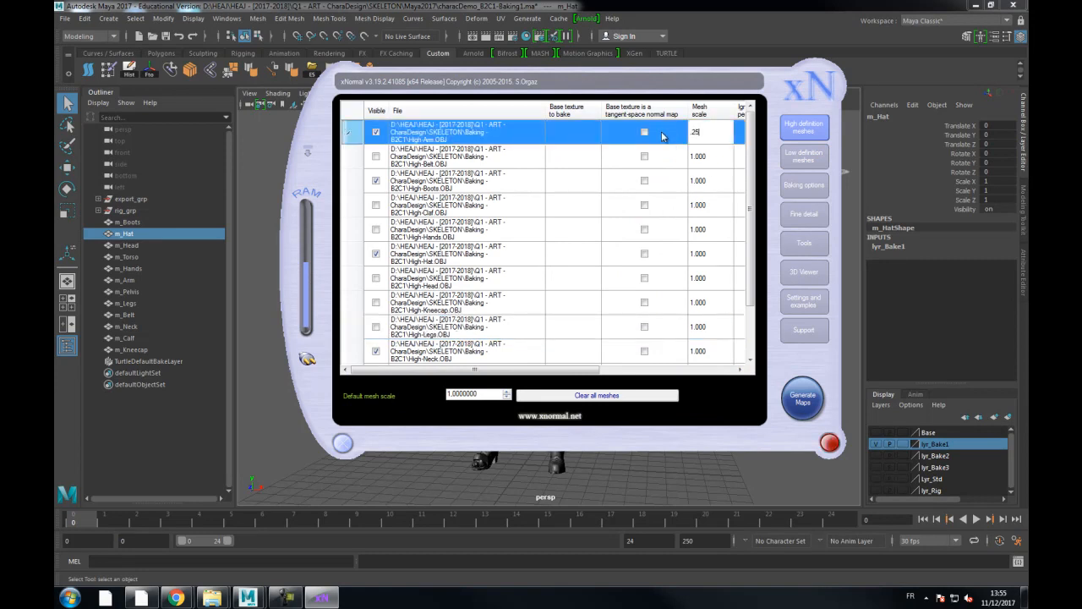
{"action": "key", "text": "Return"}
{"action": "type", "text": ".25"}
{"action": "key", "text": "Return"}
{"action": "type", "text": ".25"}
{"action": "key", "text": "Return"}
{"action": "type", "text": ".25"}
{"action": "key", "text": "Return"}
{"action": "type", "text": ".25"}
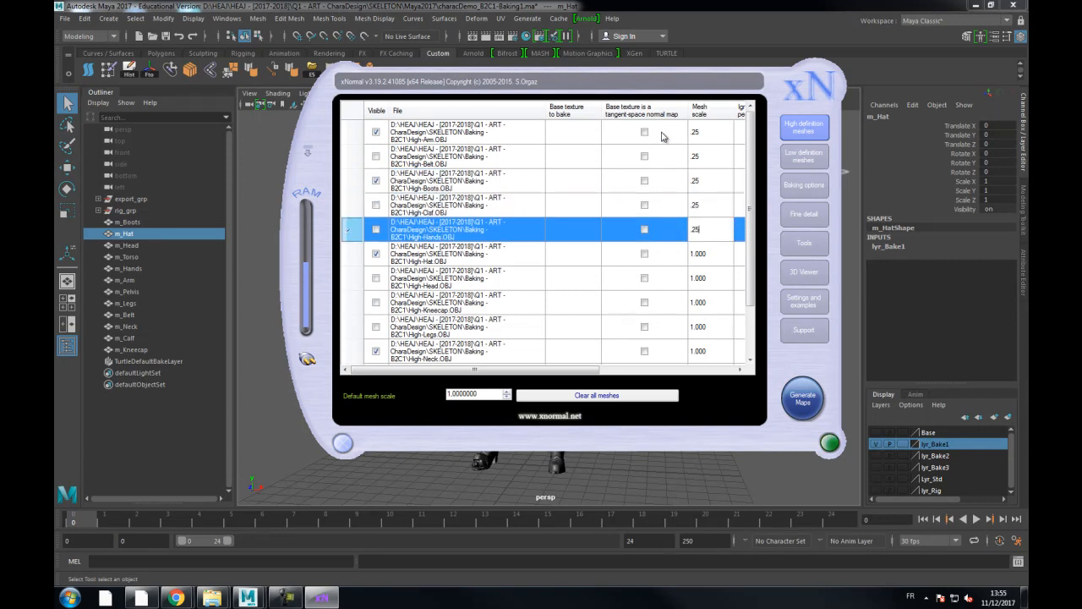
{"action": "key", "text": "Return"}
{"action": "type", "text": ".25"}
{"action": "key", "text": "Return"}
{"action": "type", "text": ".25"}
{"action": "key", "text": "Return"}
{"action": "type", "text": "."}
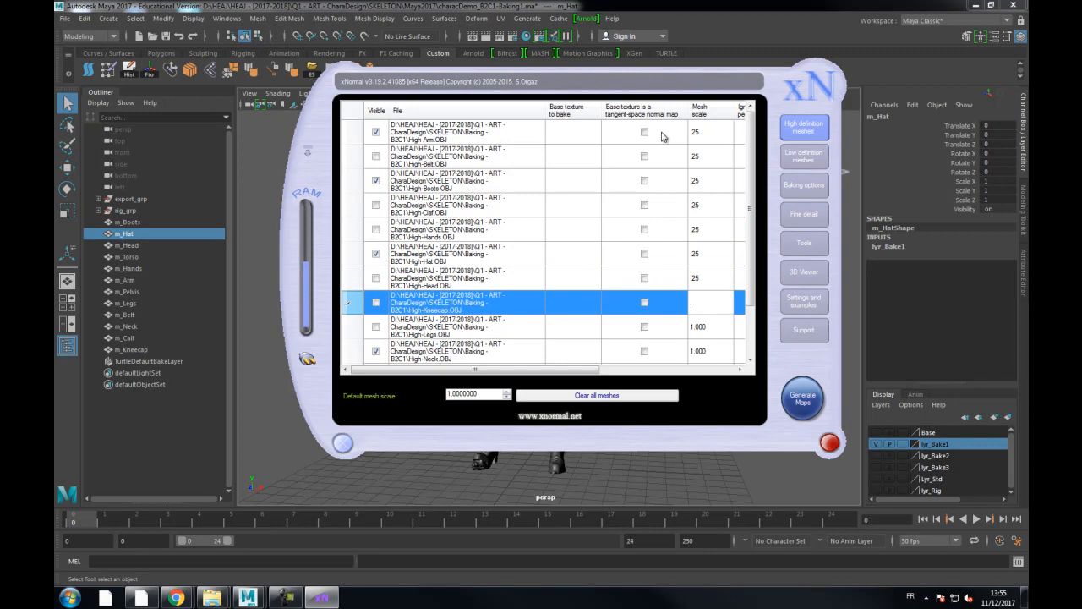
{"action": "type", "text": "25"}
{"action": "key", "text": "Return"}
{"action": "type", "text": ".25"}
{"action": "key", "text": "Return"}
{"action": "type", "text": ".25"}
{"action": "key", "text": "Return"}
{"action": "type", "text": ".25"}
{"action": "key", "text": "Return"}
{"action": "type", "text": ".25"}
{"action": "key", "text": "Return"}
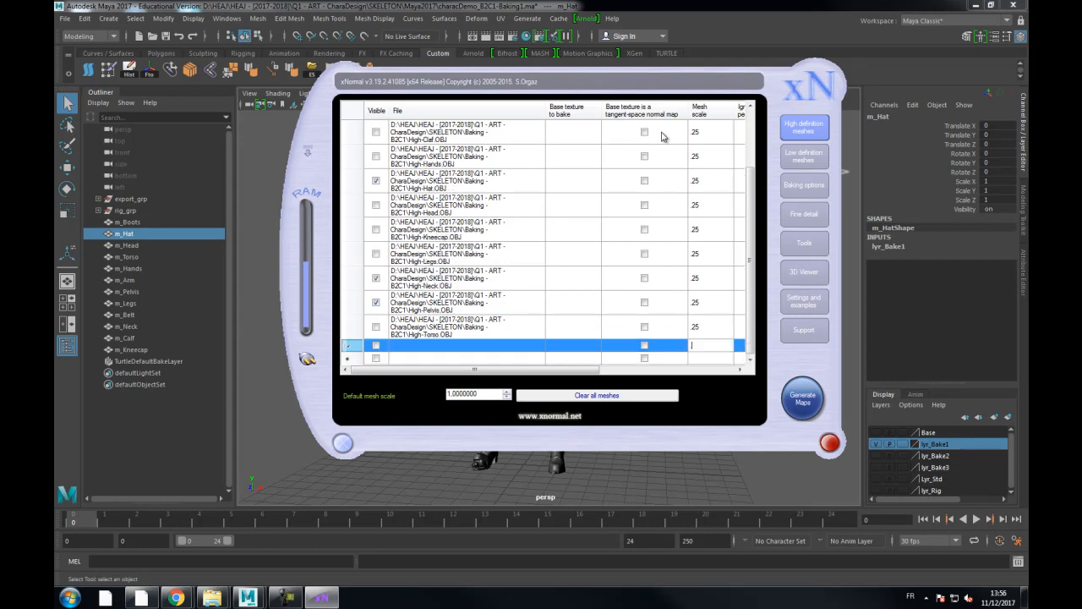
Clear the stray mesh scale entry from the extra empty row below High-Torso.OBJ
{"action": "key", "text": "Return"}
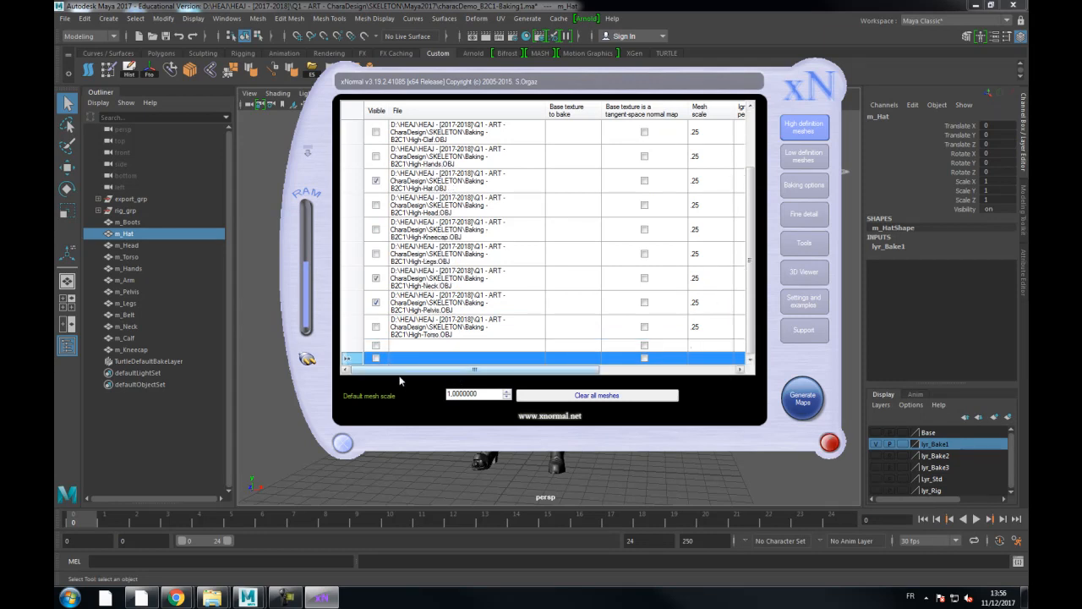
{"action": "left_click", "coordinate": [707, 347]}
{"action": "left_click", "coordinate": [707, 346]}
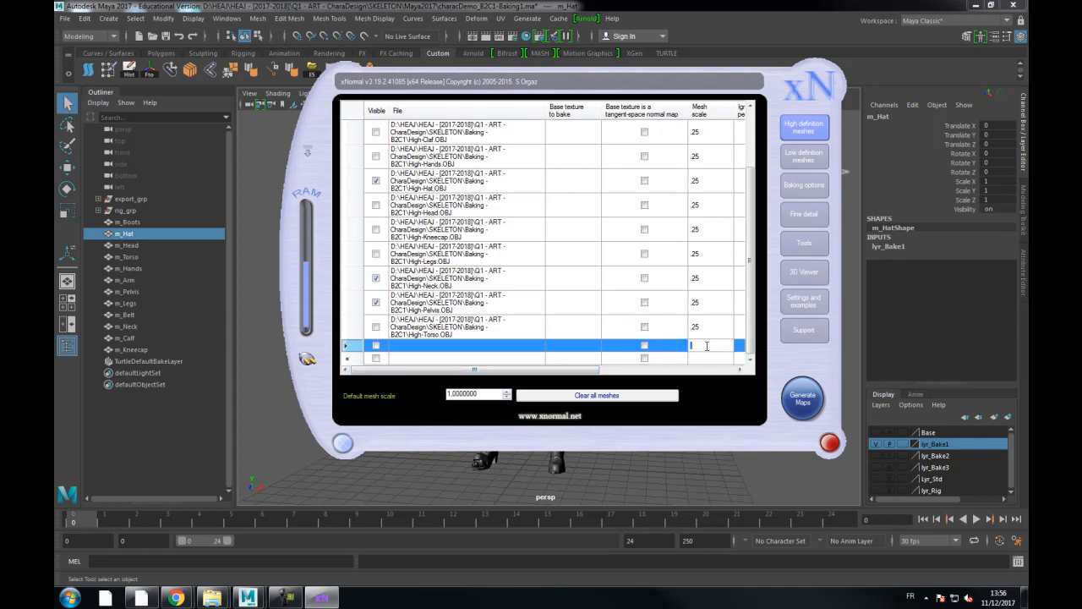
{"action": "key", "text": "Return"}
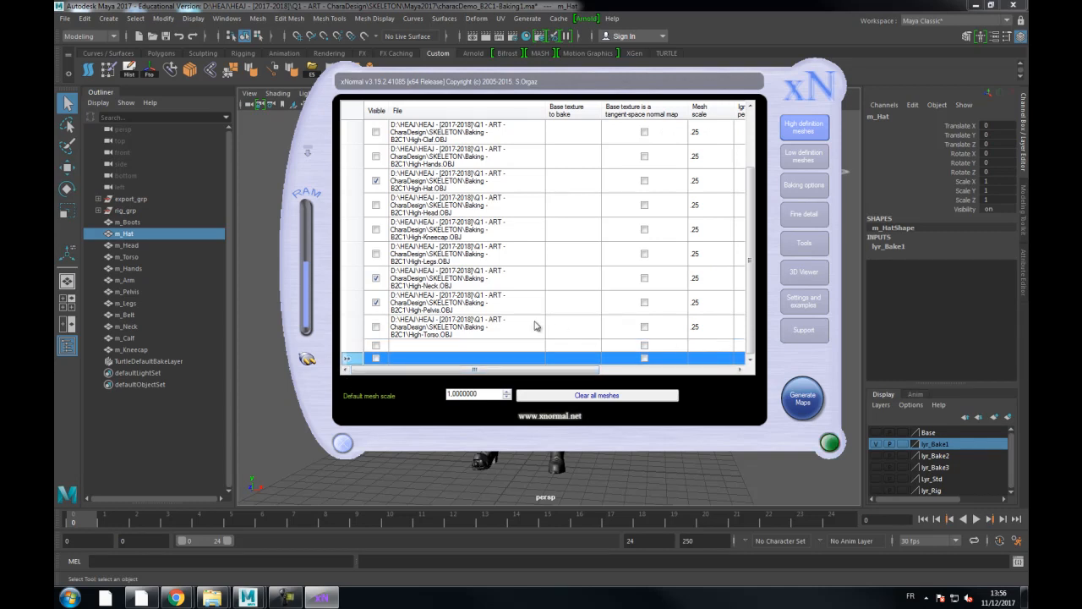
Generate the maps again with the rescaled meshes and switch back to Maya
{"action": "left_click", "coordinate": [800, 411]}
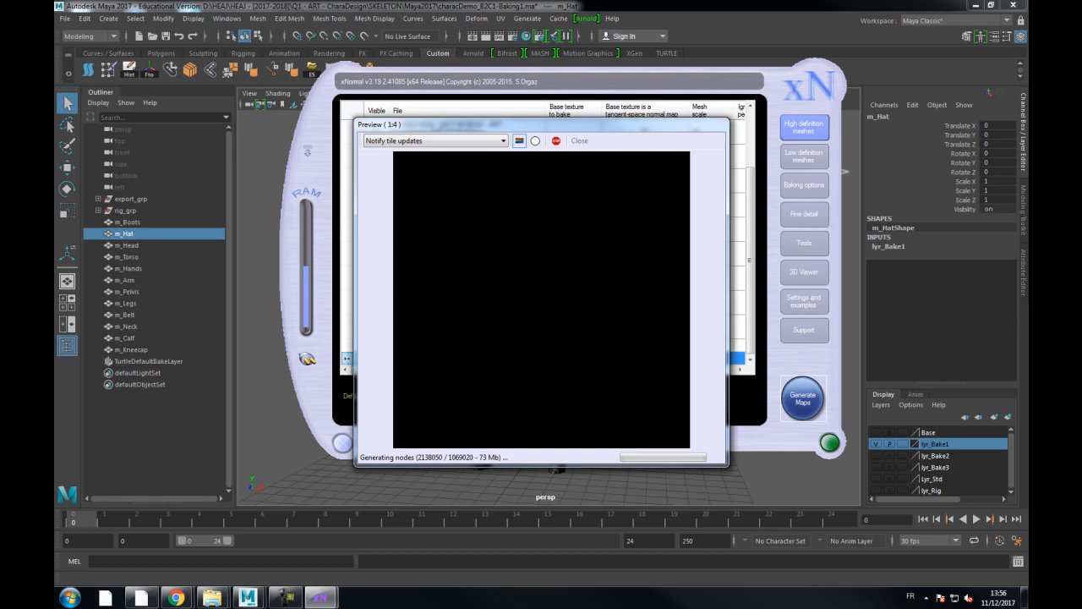
{"action": "left_click", "coordinate": [774, 18]}
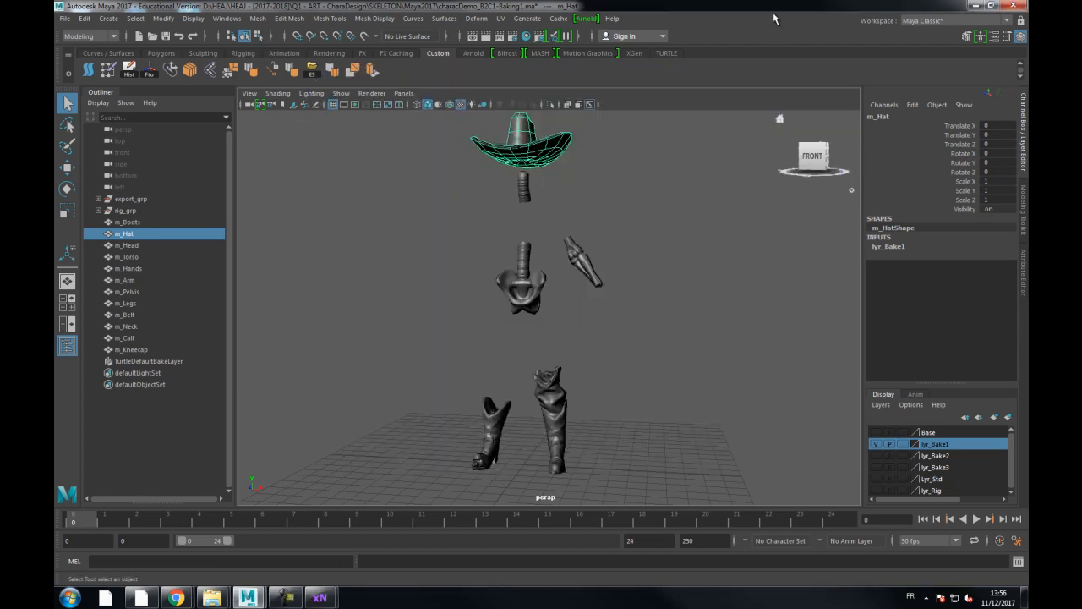
Examine the normals on the neck, spine and arm bones up close from several angles
{"action": "left_click_drag", "start_coordinate": [665, 220], "coordinate": [698, 246], "text": "alt"}
{"action": "middle_click_drag", "start_coordinate": [651, 175], "coordinate": [656, 215], "text": "alt"}
{"action": "right_click_drag", "start_coordinate": [656, 215], "coordinate": [738, 202], "text": "alt"}
{"action": "middle_click_drag", "start_coordinate": [677, 147], "coordinate": [677, 233], "text": "alt"}
{"action": "right_click_drag", "start_coordinate": [677, 233], "coordinate": [773, 239], "text": "alt"}
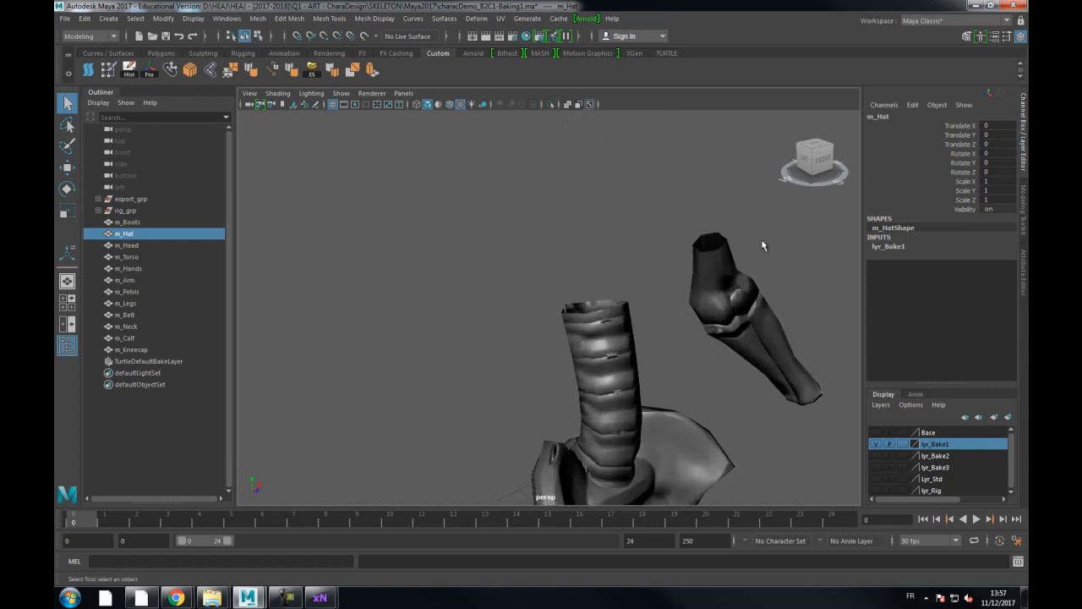
{"action": "left_click_drag", "start_coordinate": [774, 244], "coordinate": [717, 245], "text": "alt"}
{"action": "middle_click_drag", "start_coordinate": [600, 230], "coordinate": [600, 347], "text": "alt"}
{"action": "middle_click_drag", "start_coordinate": [600, 221], "coordinate": [598, 282], "text": "alt"}
{"action": "middle_click_drag", "start_coordinate": [591, 241], "coordinate": [590, 301], "text": "alt"}
{"action": "right_click_drag", "start_coordinate": [566, 275], "coordinate": [611, 271], "text": "alt"}
{"action": "left_click_drag", "start_coordinate": [611, 276], "coordinate": [660, 257], "text": "alt"}
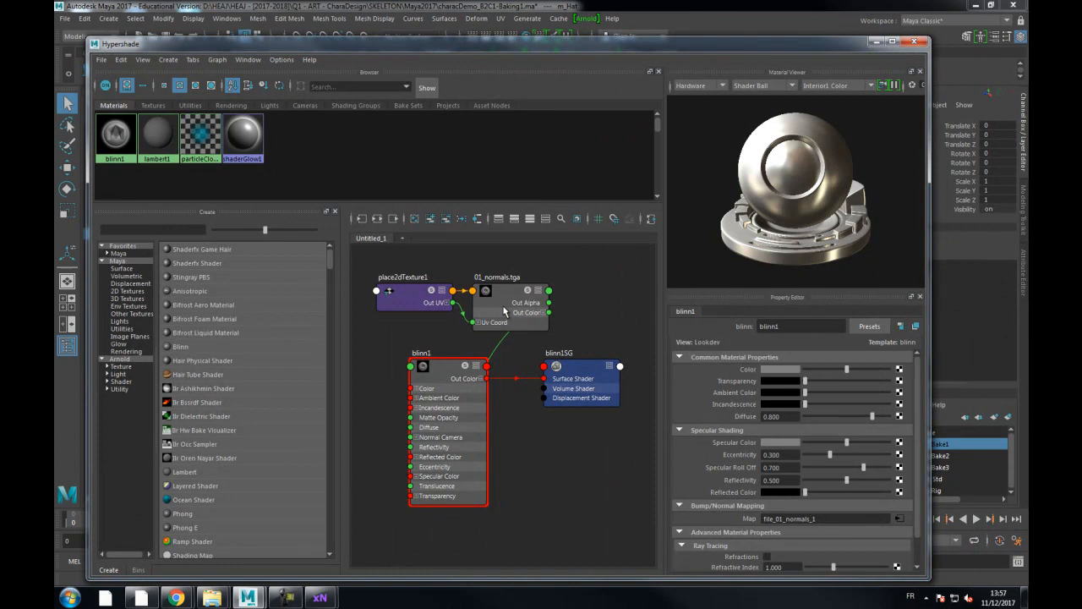
Reload the newly baked 01_normals.tga in the file texture node that feeds the blinn1 material
{"action": "left_click", "coordinate": [503, 312]}
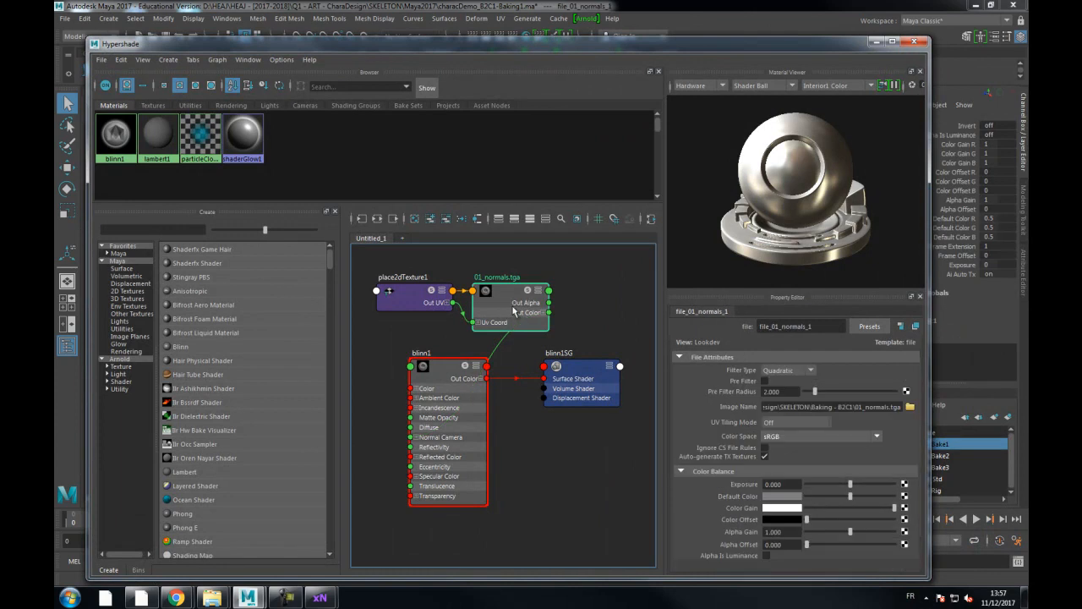
{"action": "left_click", "coordinate": [908, 407]}
{"action": "double_click", "coordinate": [402, 198]}
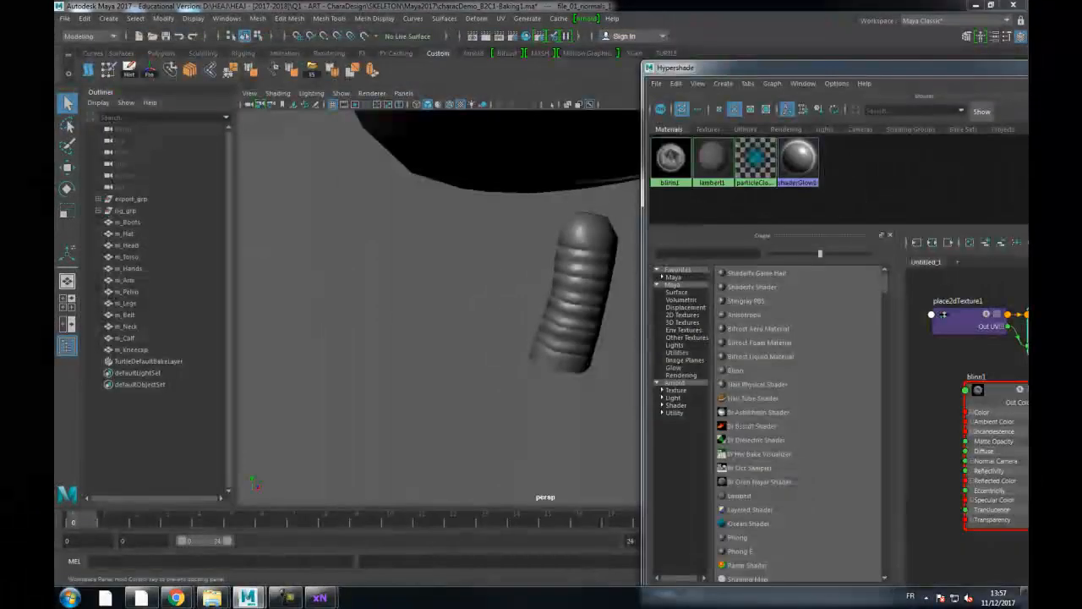
Inspect the reloaded normals on the neck, spine and arm, and review all the lyr_Bake1 meshes from the front
{"action": "middle_click_drag", "start_coordinate": [782, 369], "coordinate": [781, 323], "text": "alt"}
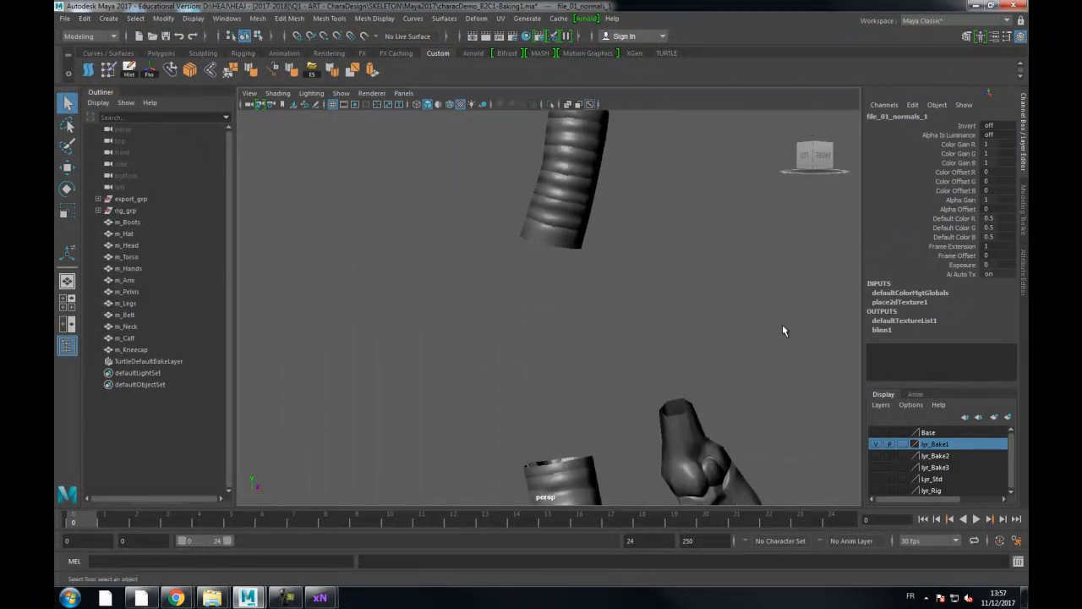
{"action": "scroll", "coordinate": [606, 331], "scroll_direction": "down", "scroll_amount": 2}
{"action": "middle_click_drag", "start_coordinate": [606, 331], "coordinate": [608, 240], "text": "alt"}
{"action": "left_click_drag", "start_coordinate": [551, 241], "coordinate": [562, 405], "text": "alt"}
{"action": "right_click_drag", "start_coordinate": [562, 406], "coordinate": [603, 459], "text": "alt"}
{"action": "middle_click_drag", "start_coordinate": [603, 459], "coordinate": [603, 368], "text": "alt"}
{"action": "left_click_drag", "start_coordinate": [582, 348], "coordinate": [547, 285], "text": "alt"}
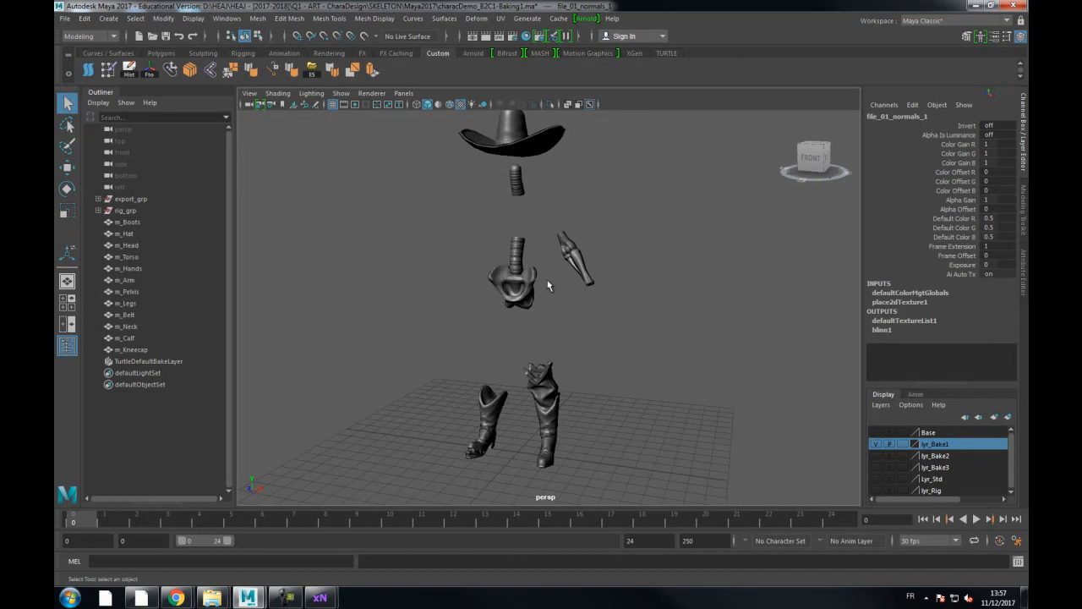
{"action": "left_click_drag", "start_coordinate": [635, 265], "coordinate": [589, 268], "text": "alt"}
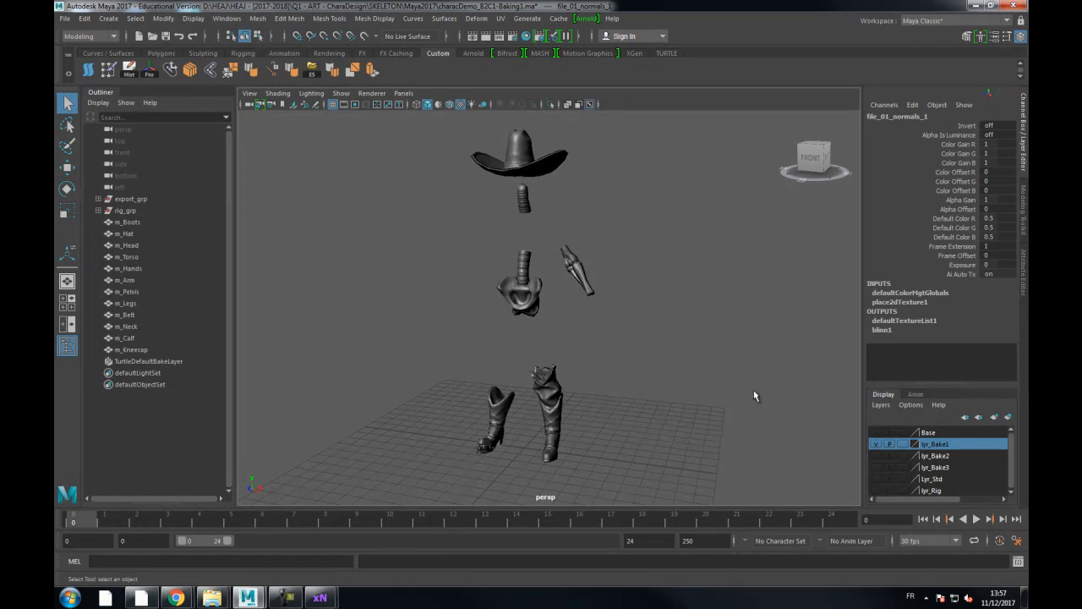
Select the hat and examine its crown, band and brim against the wireframe for shading artifacts
{"action": "middle_click_drag", "start_coordinate": [524, 279], "coordinate": [531, 285], "text": "alt"}
{"action": "scroll", "coordinate": [533, 284], "scroll_direction": "up", "scroll_amount": 10}
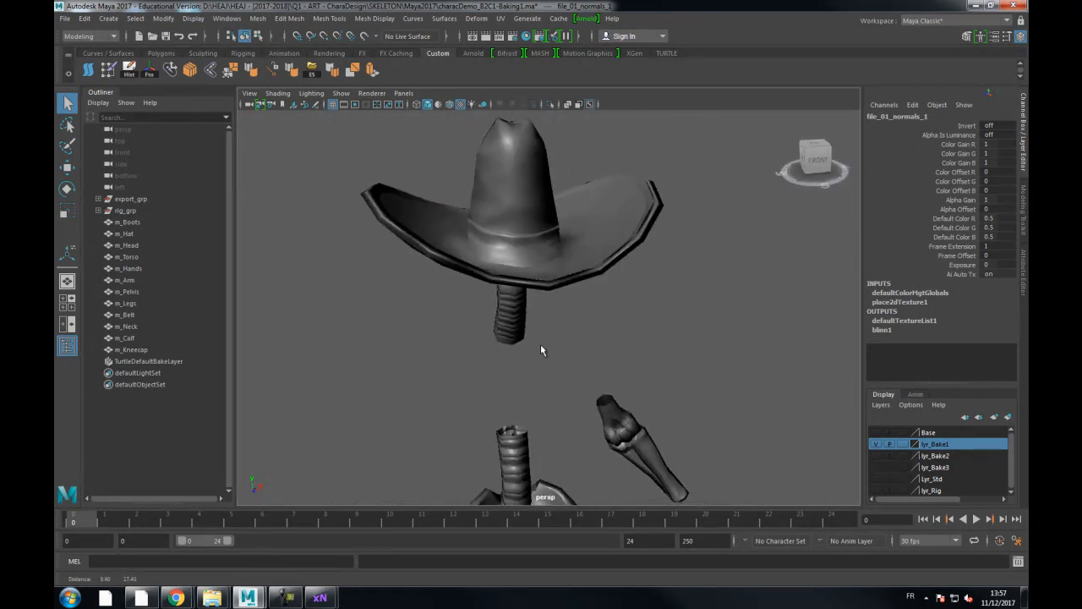
{"action": "middle_click_drag", "start_coordinate": [544, 339], "coordinate": [531, 357], "text": "alt"}
{"action": "left_click", "coordinate": [521, 256]}
{"action": "left_click_drag", "start_coordinate": [508, 314], "coordinate": [580, 323], "text": "alt"}
{"action": "left_click_drag", "start_coordinate": [656, 319], "coordinate": [560, 309], "text": "alt"}
{"action": "left_click_drag", "start_coordinate": [576, 253], "coordinate": [487, 296], "text": "alt"}
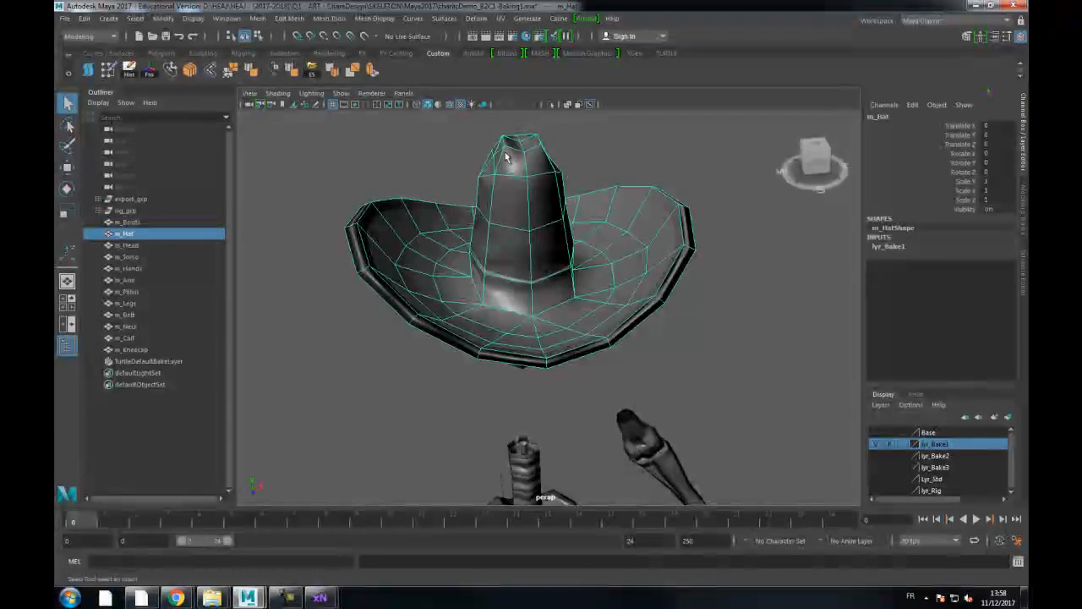
{"action": "left_click_drag", "start_coordinate": [458, 196], "coordinate": [433, 192], "text": "alt"}
{"action": "right_click_drag", "start_coordinate": [464, 206], "coordinate": [549, 264], "text": "alt"}
{"action": "left_click_drag", "start_coordinate": [549, 264], "coordinate": [602, 277], "text": "alt"}
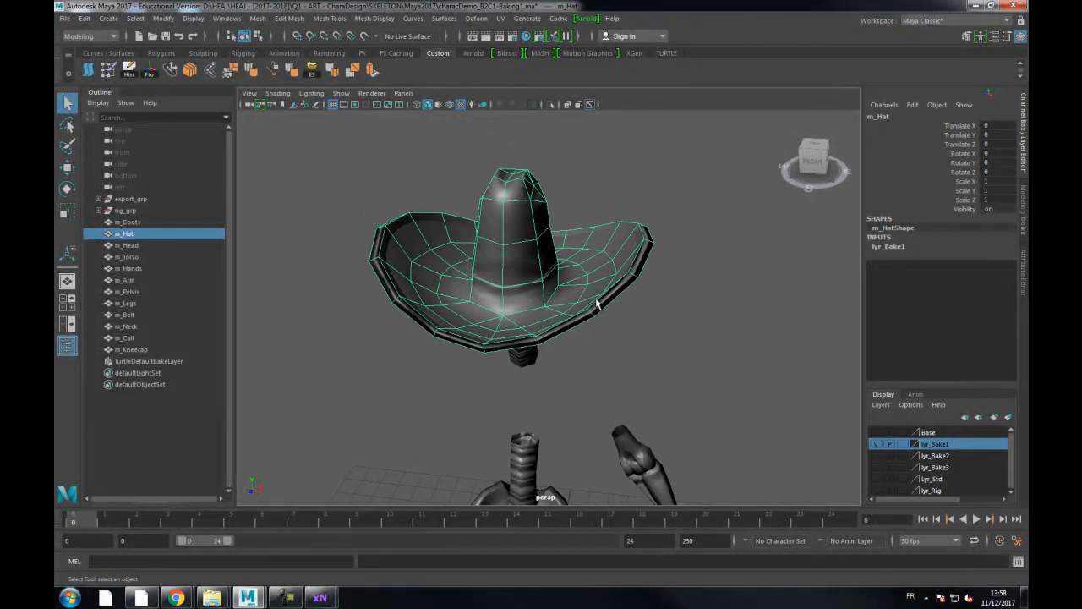